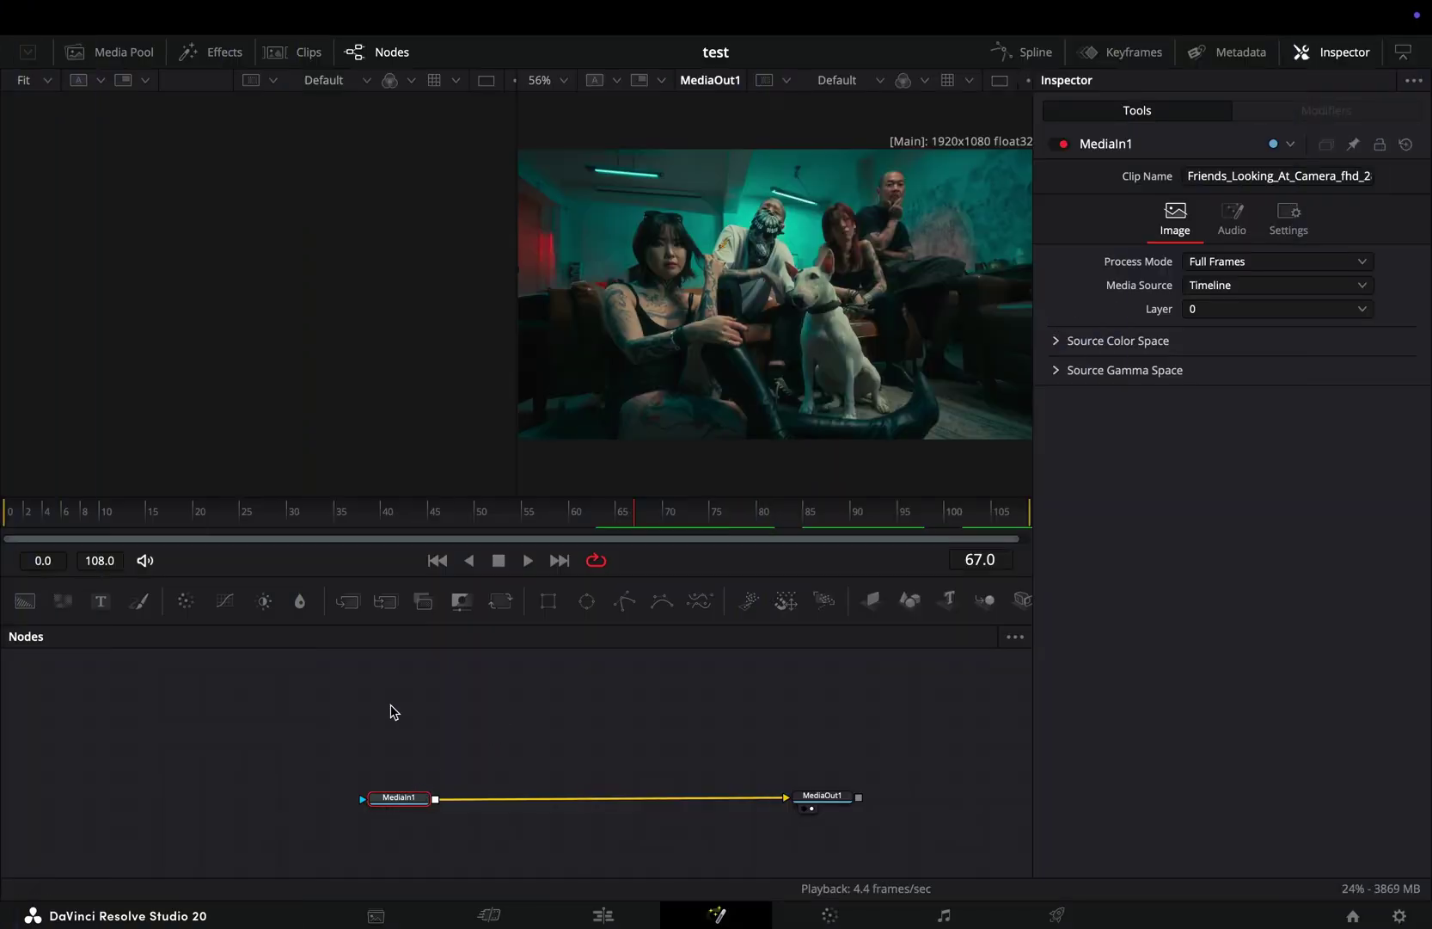
Step: Insert a Transform node after the clip and set its Size to 1.38
{"action": "left_click", "coordinate": [501, 600]}
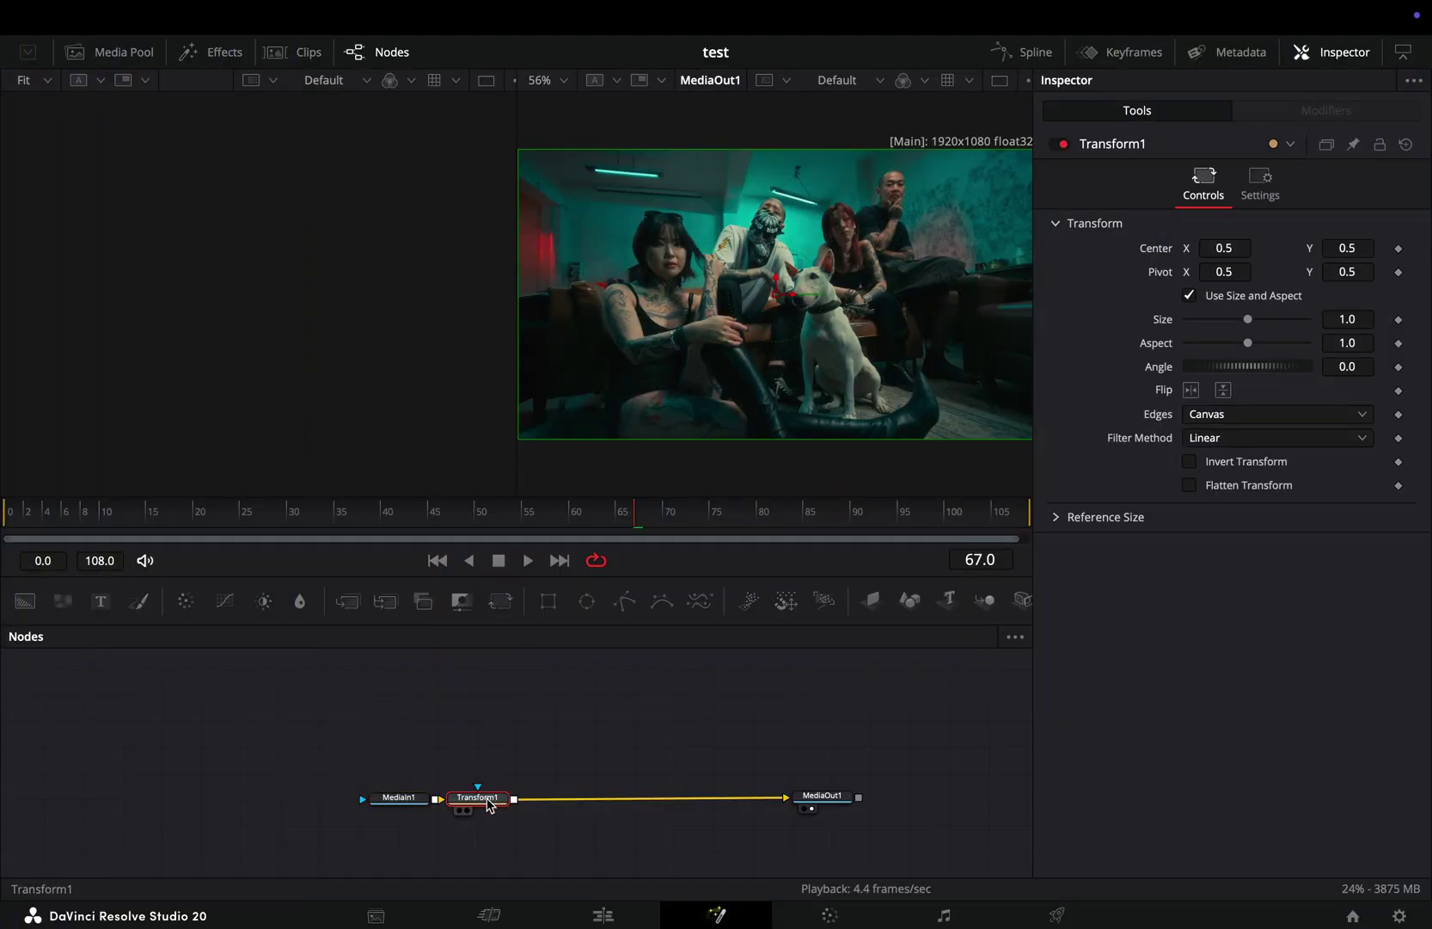
{"action": "left_click_drag", "start_coordinate": [474, 798], "coordinate": [542, 798]}
{"action": "left_click_drag", "start_coordinate": [1247, 319], "coordinate": [1254, 319]}
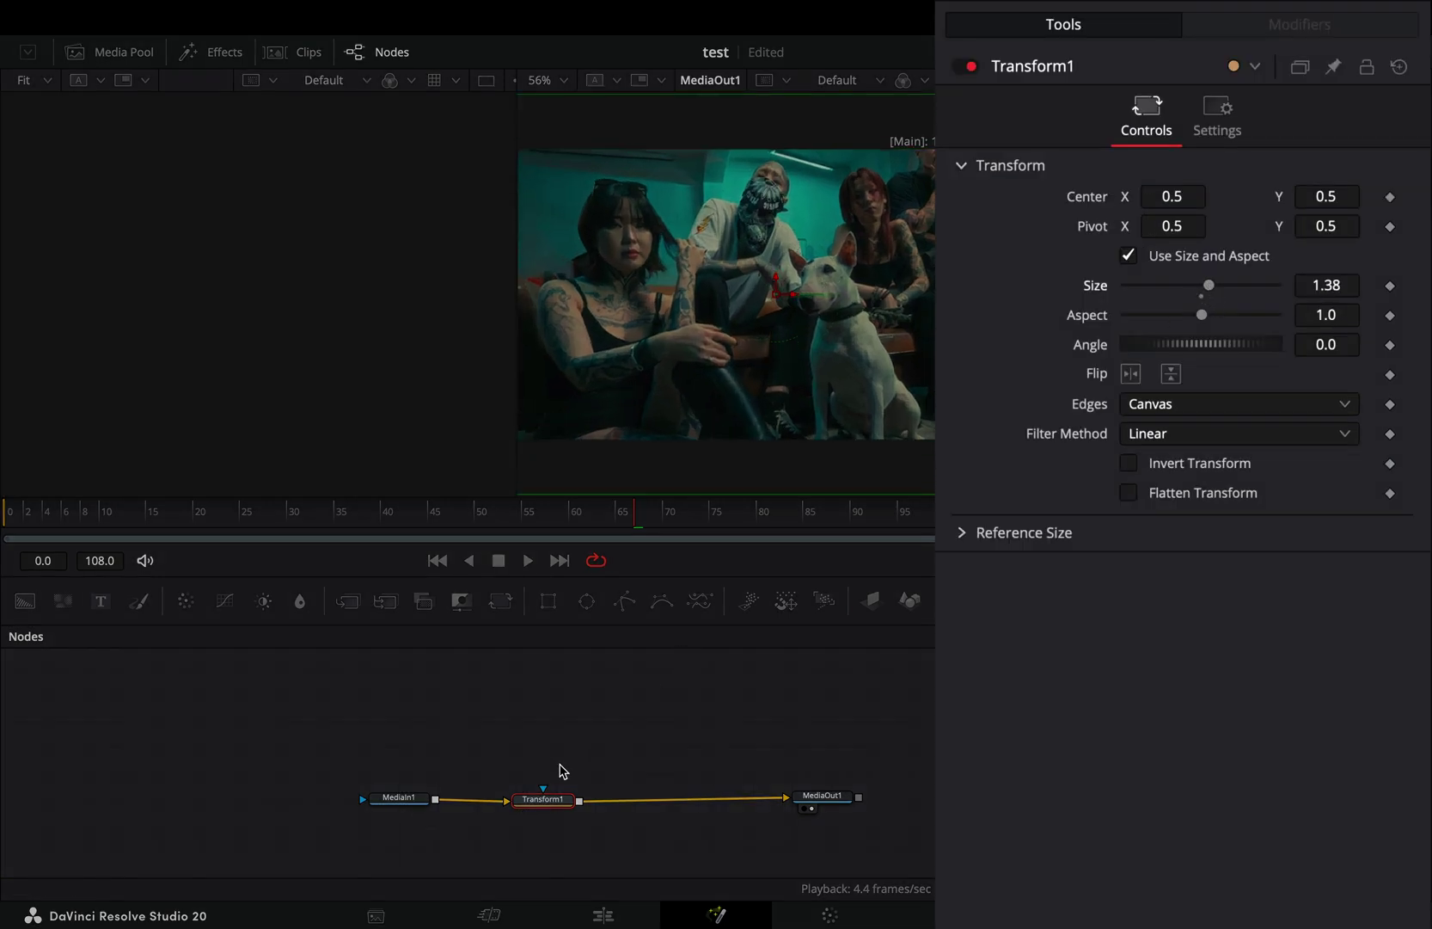
Step: Add a Soft Glow node after Transform1 with Glow Size 17.3 and Red Scale about 1.5
{"action": "key", "text": "shift+space"}
{"action": "type", "text": "softg"}
{"action": "key", "text": "Return"}
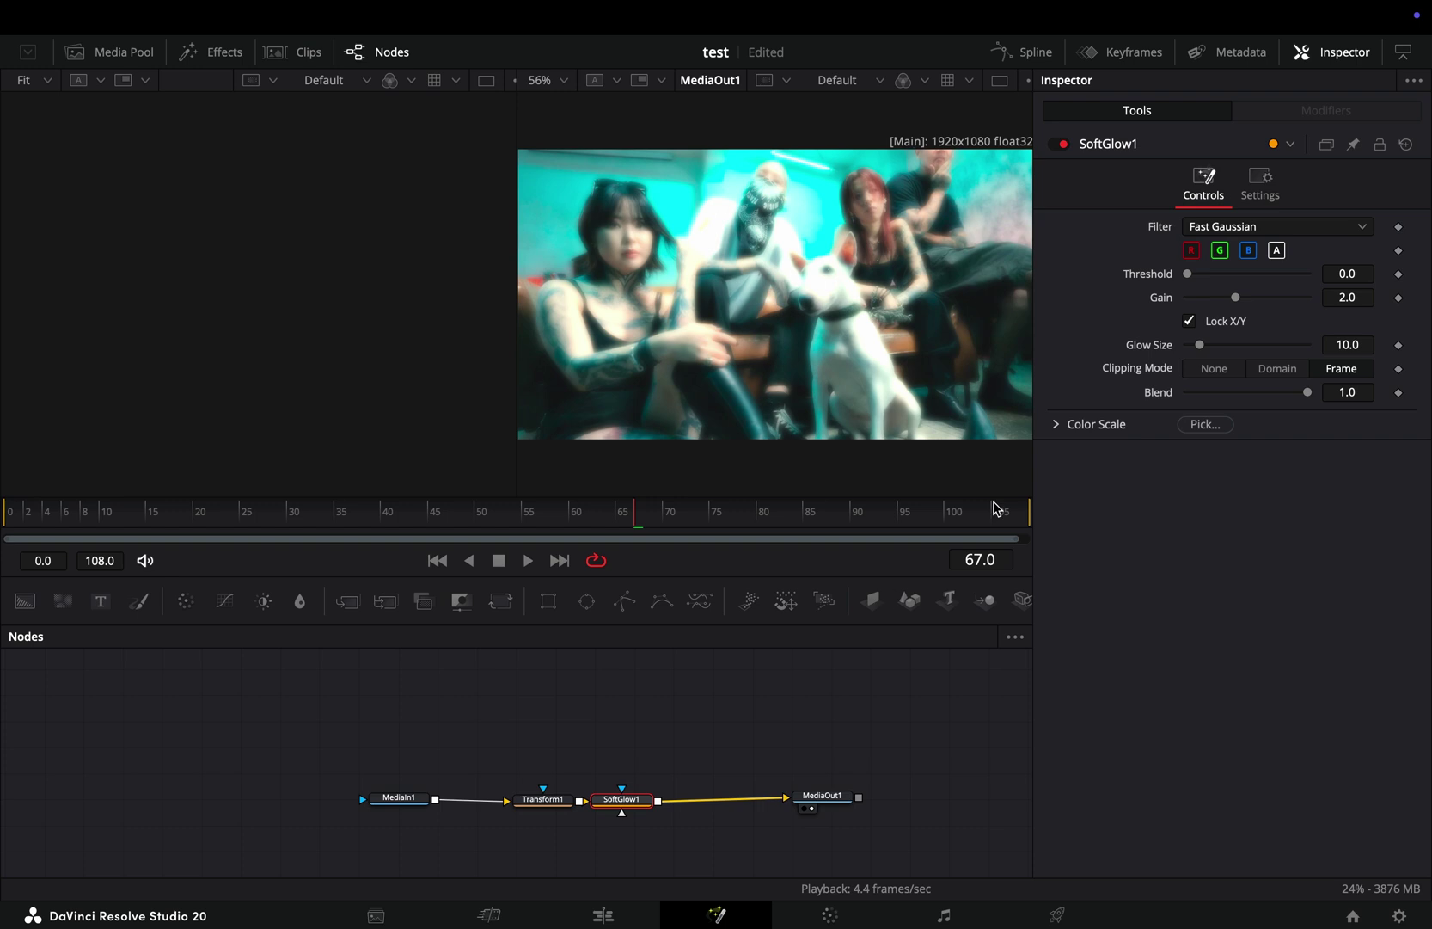
{"action": "left_click_drag", "start_coordinate": [1143, 319], "coordinate": [1153, 319]}
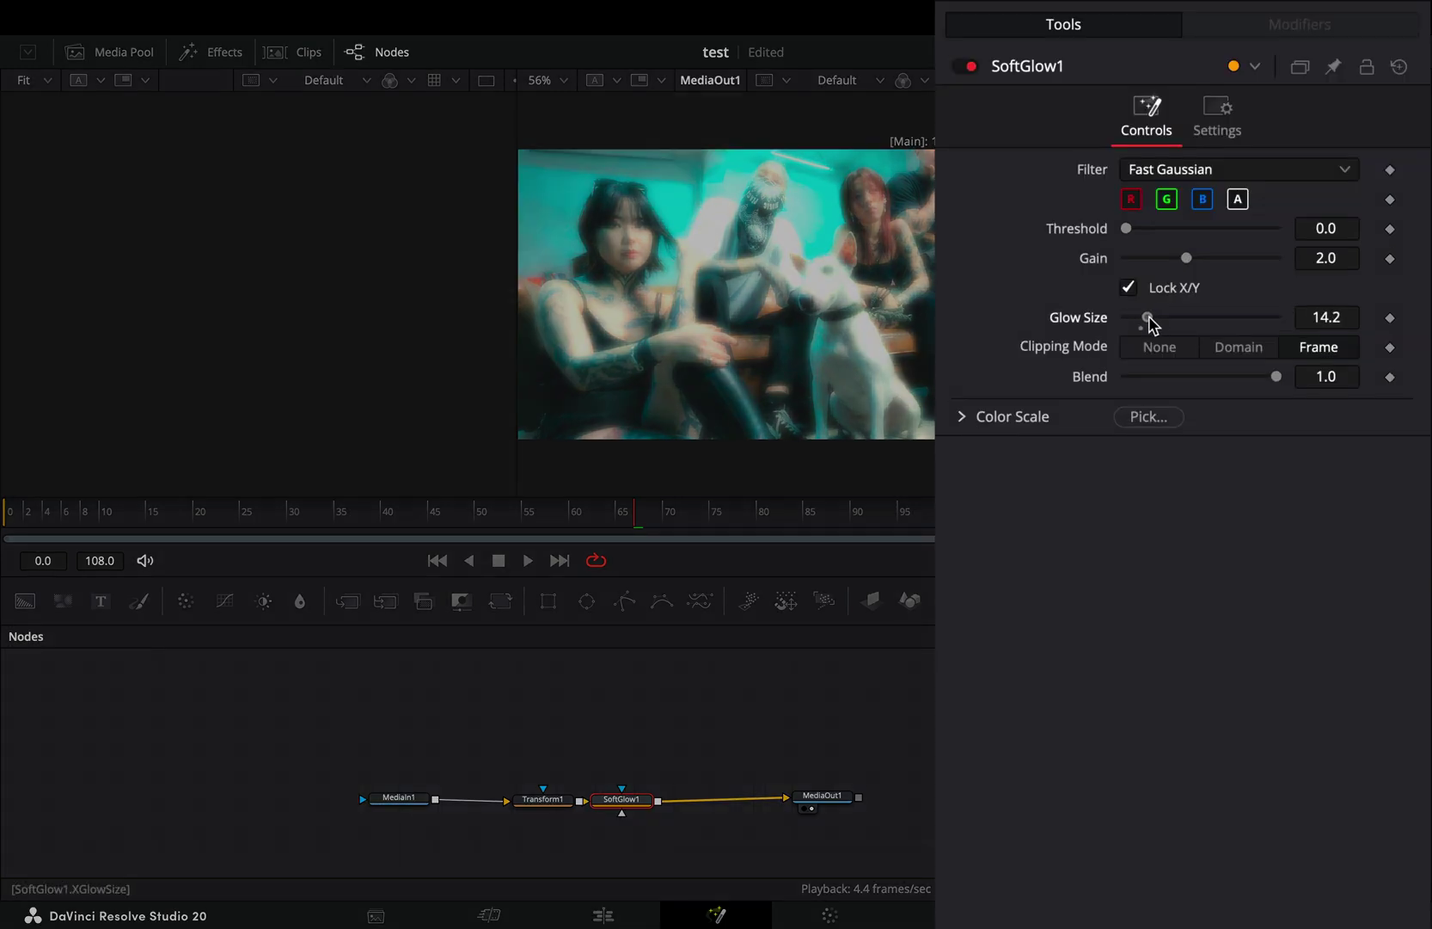
{"action": "left_click", "coordinate": [962, 419]}
{"action": "left_click_drag", "start_coordinate": [1202, 447], "coordinate": [1239, 447]}
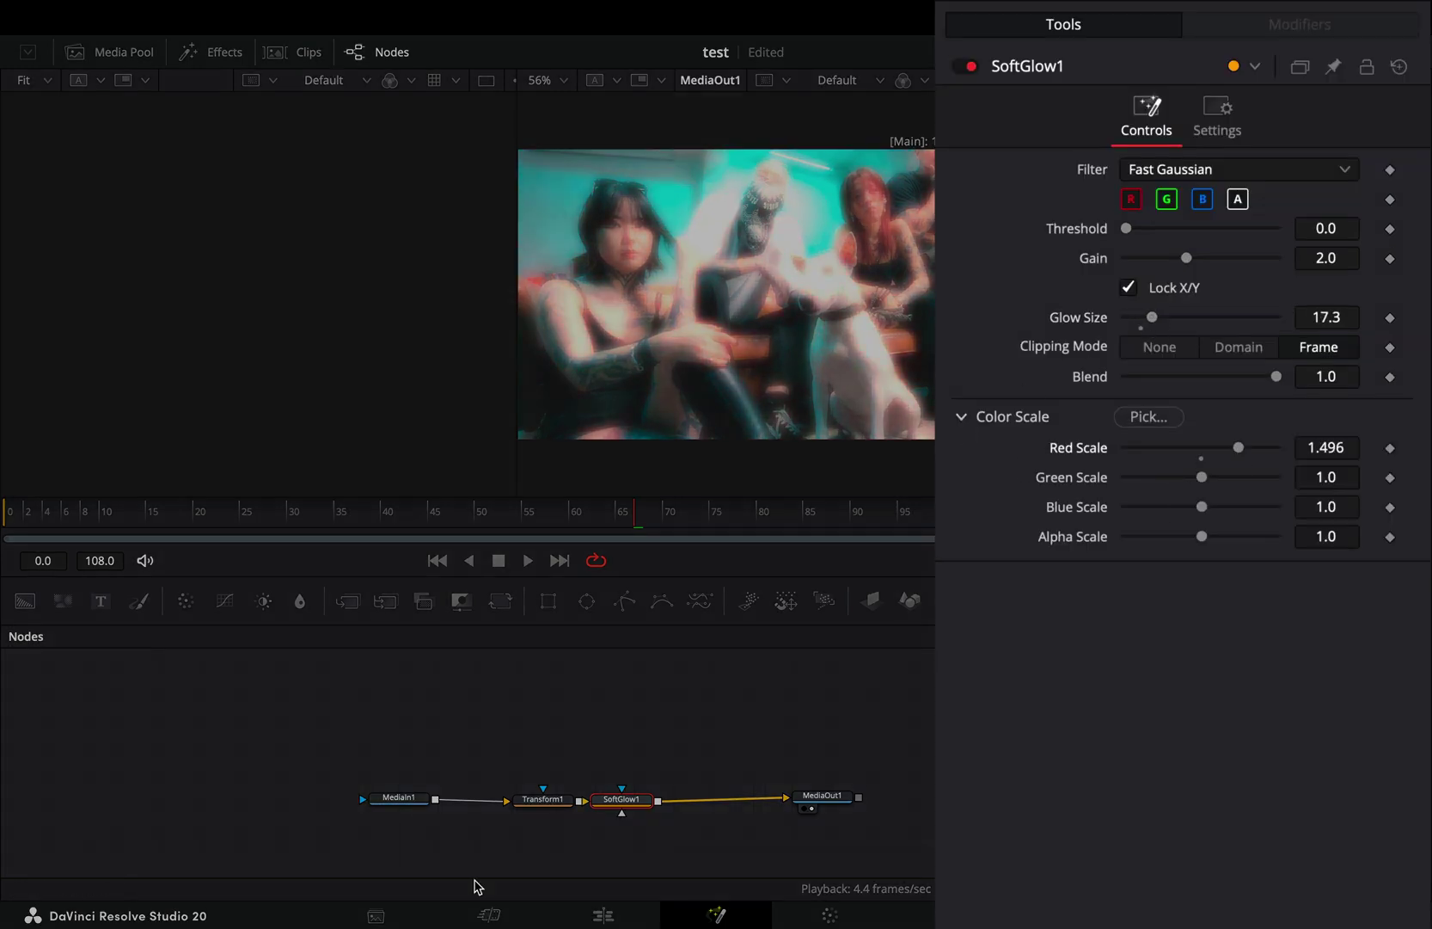
{"action": "left_click_drag", "start_coordinate": [403, 803], "coordinate": [375, 801]}
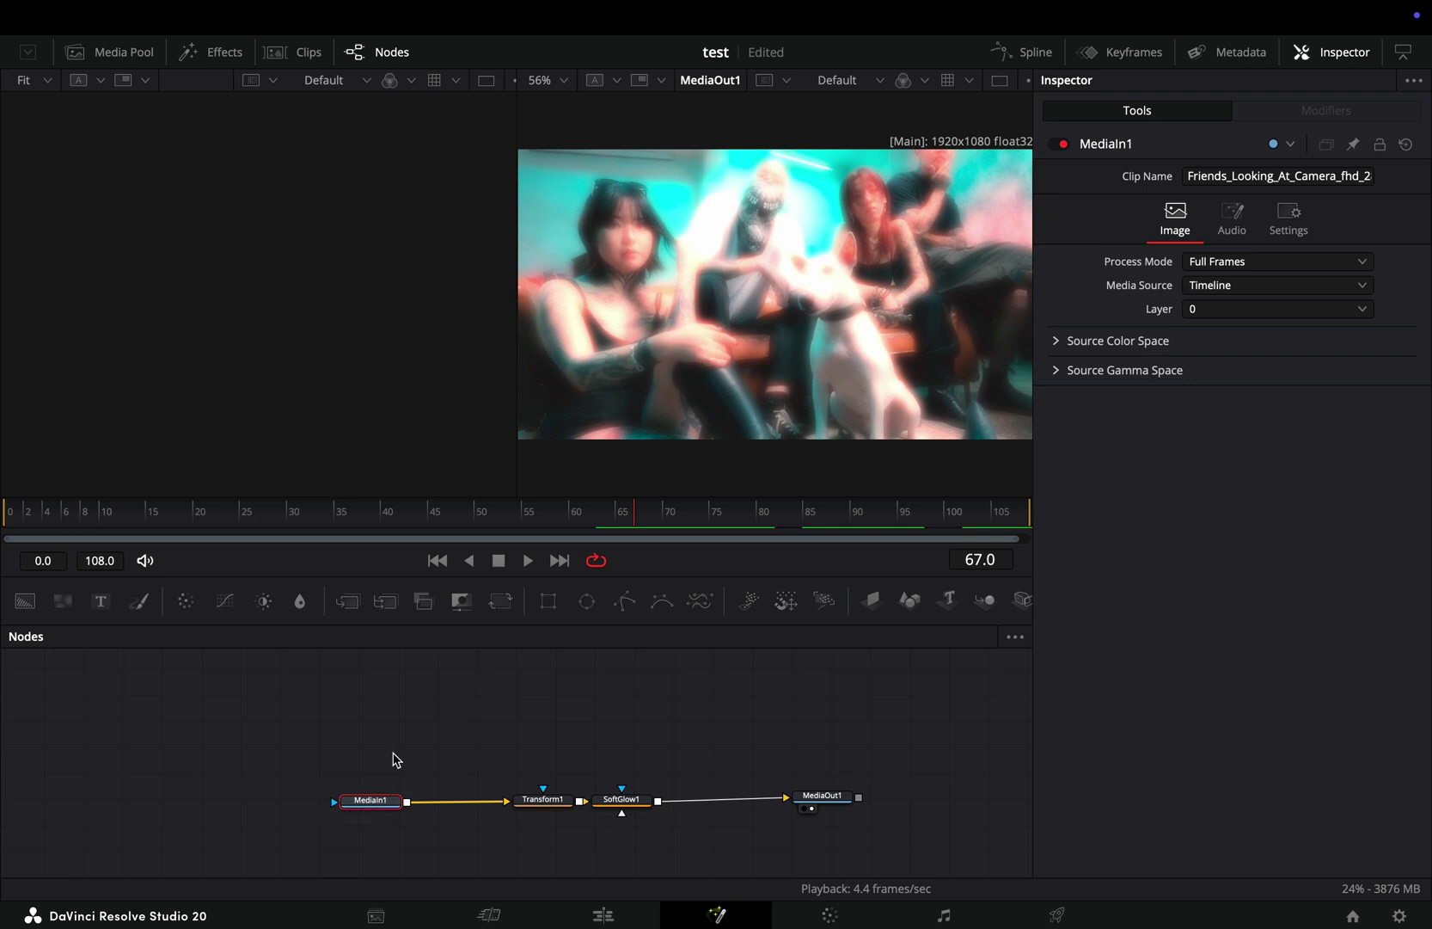
Step: Add a Depth Map node fed by MediaIn1, view it in the left viewer, and set Faster mode
{"action": "left_click", "coordinate": [408, 740]}
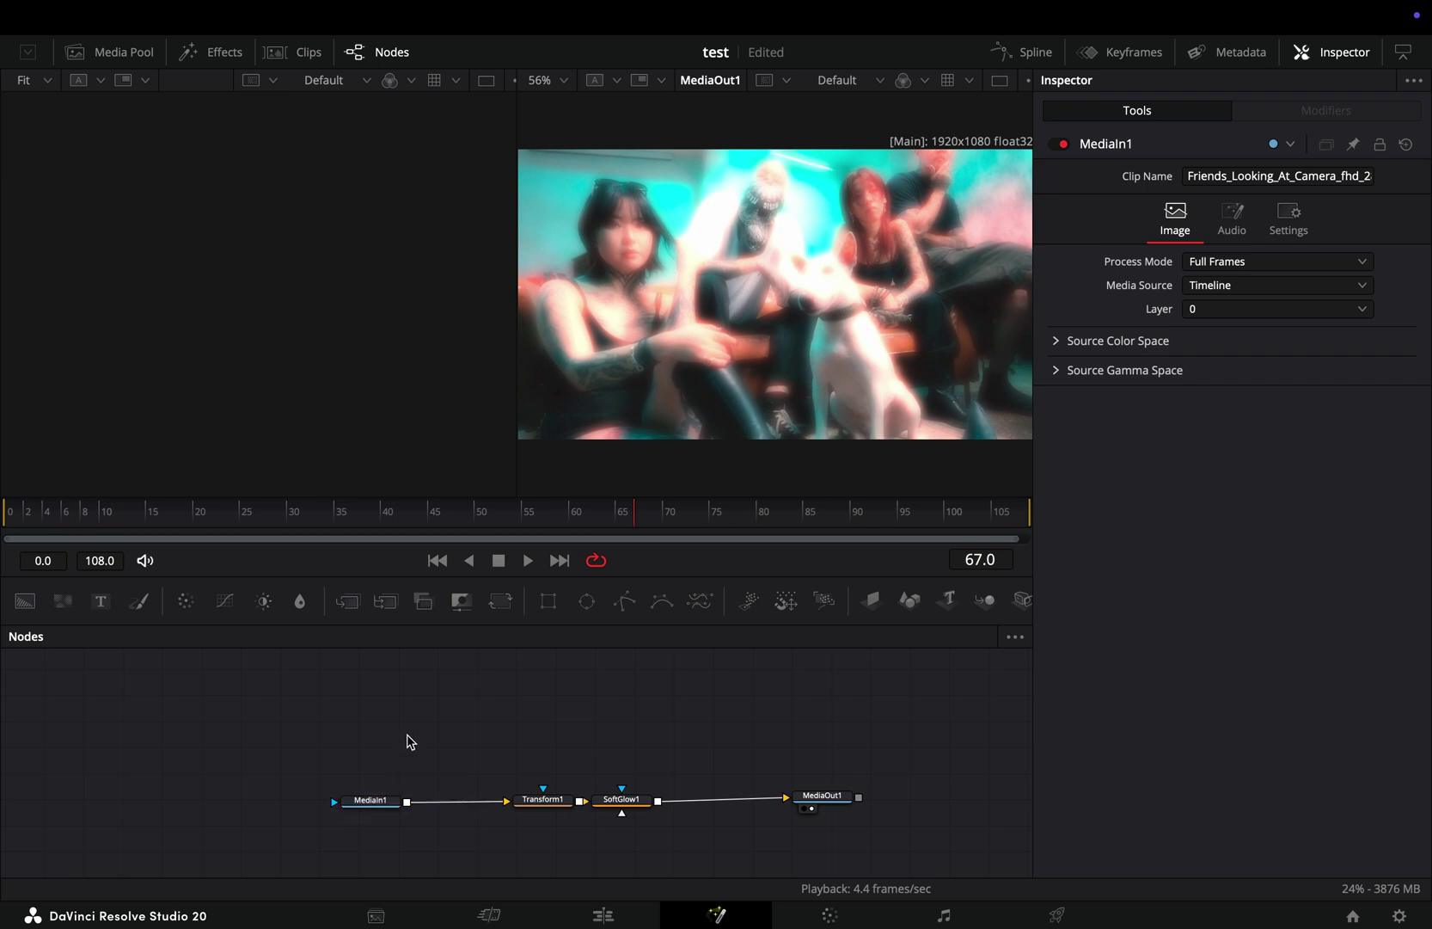
{"action": "key", "text": "shift+space"}
{"action": "type", "text": "depth"}
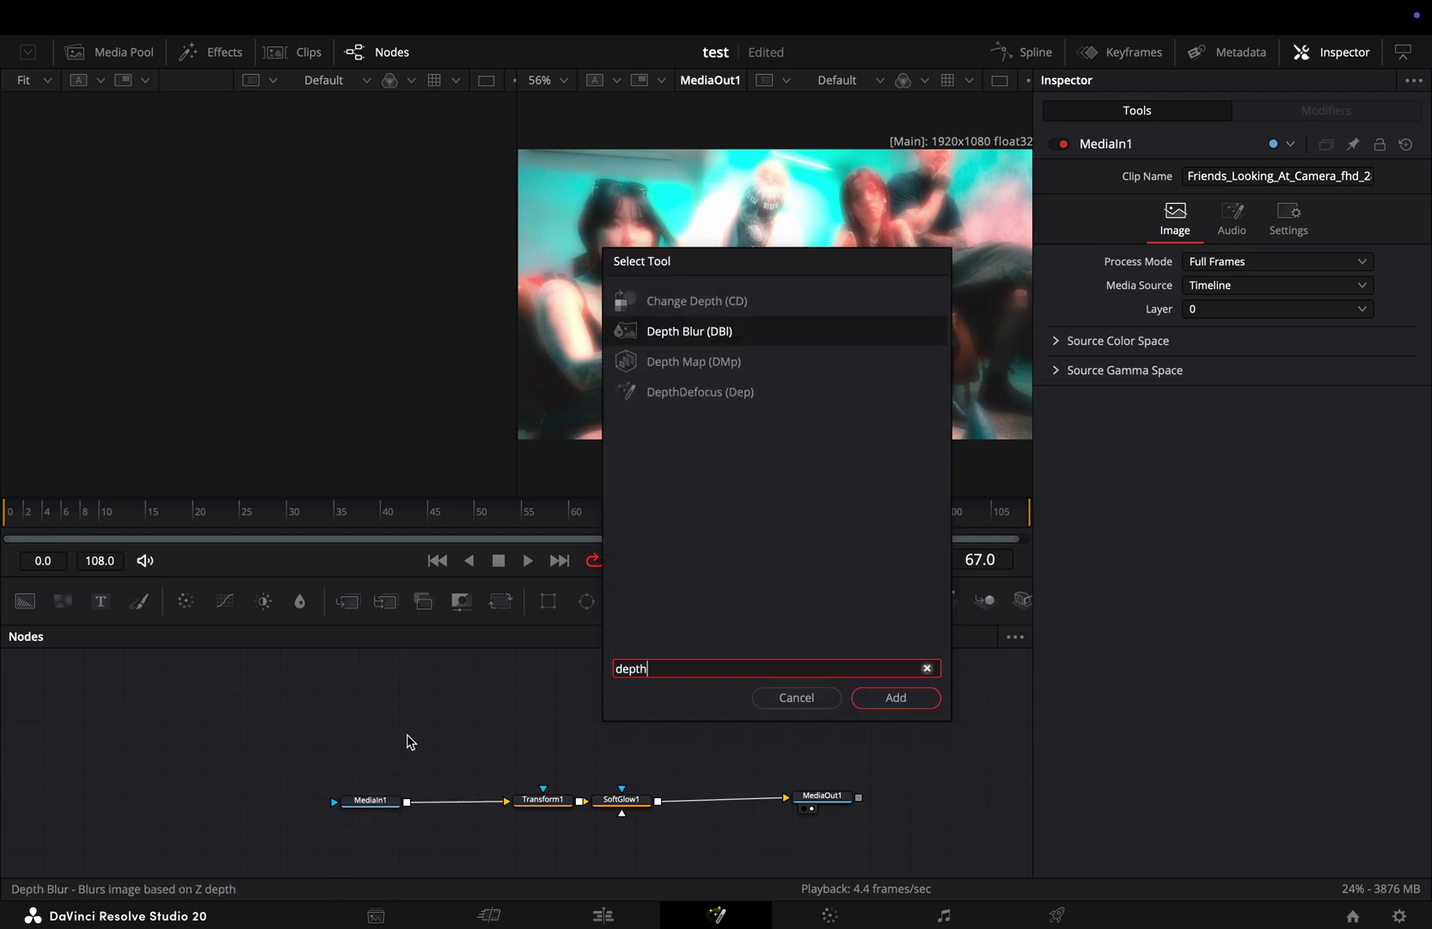
{"action": "key", "text": "Down"}
{"action": "key", "text": "Return"}
{"action": "left_click_drag", "start_coordinate": [408, 740], "coordinate": [439, 726]}
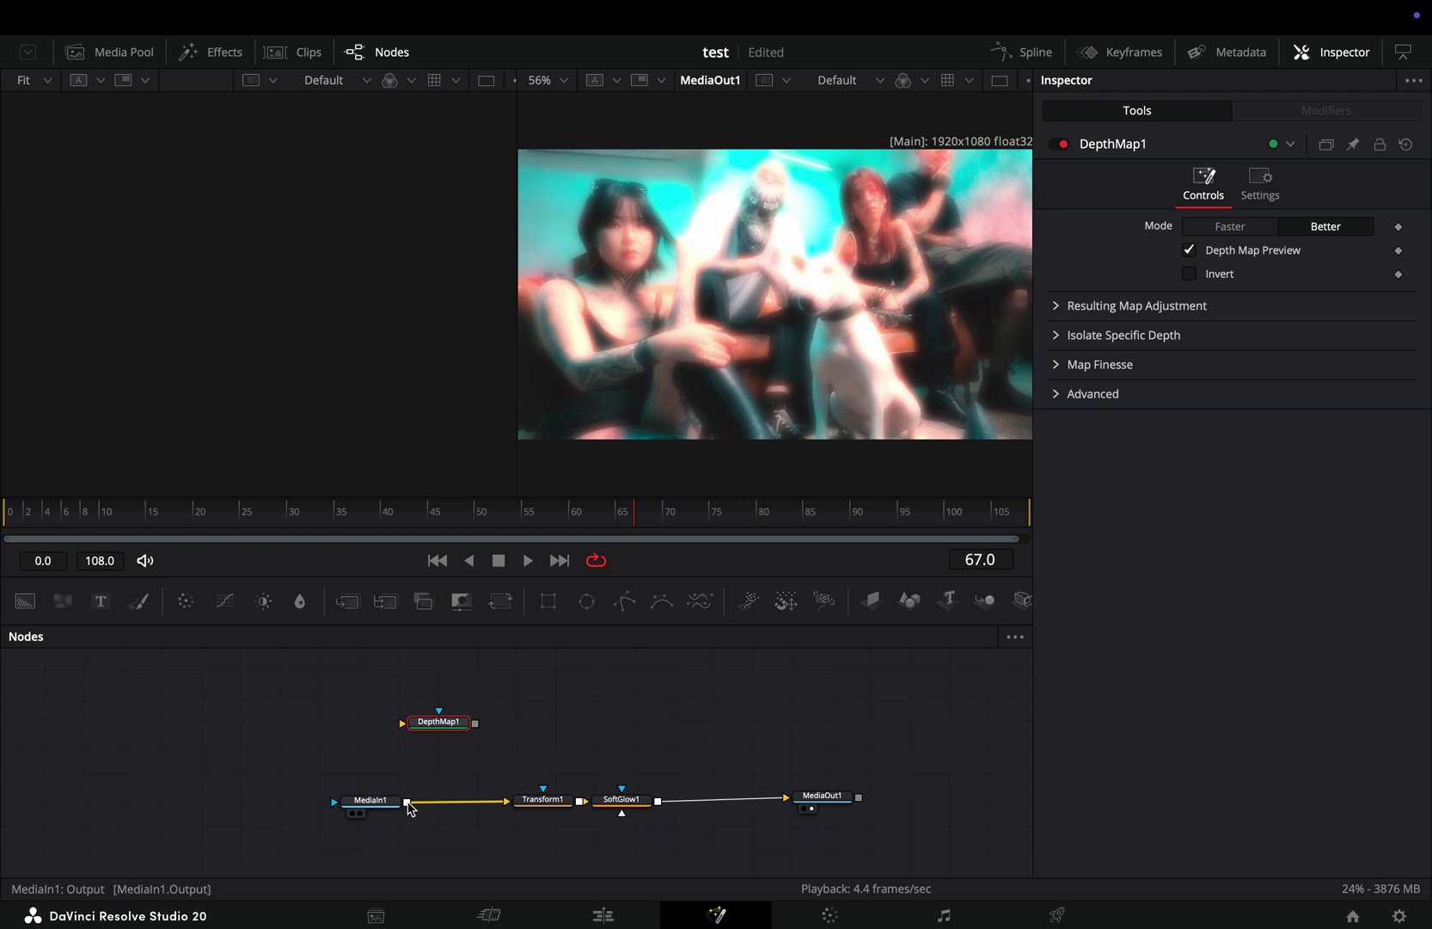
{"action": "left_click_drag", "start_coordinate": [406, 801], "coordinate": [429, 728]}
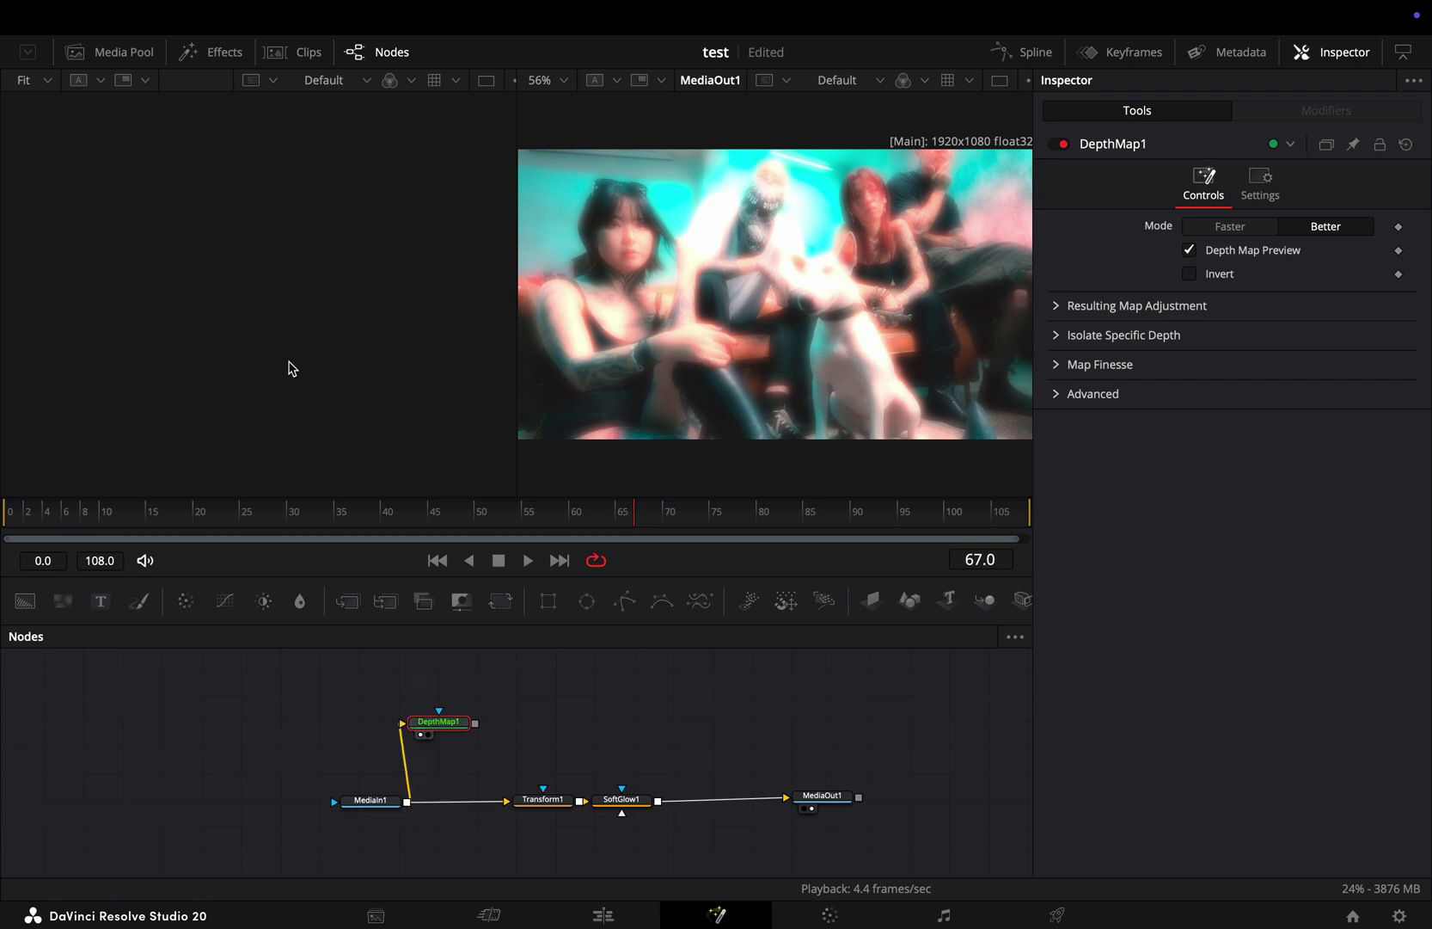
{"action": "key", "text": "1"}
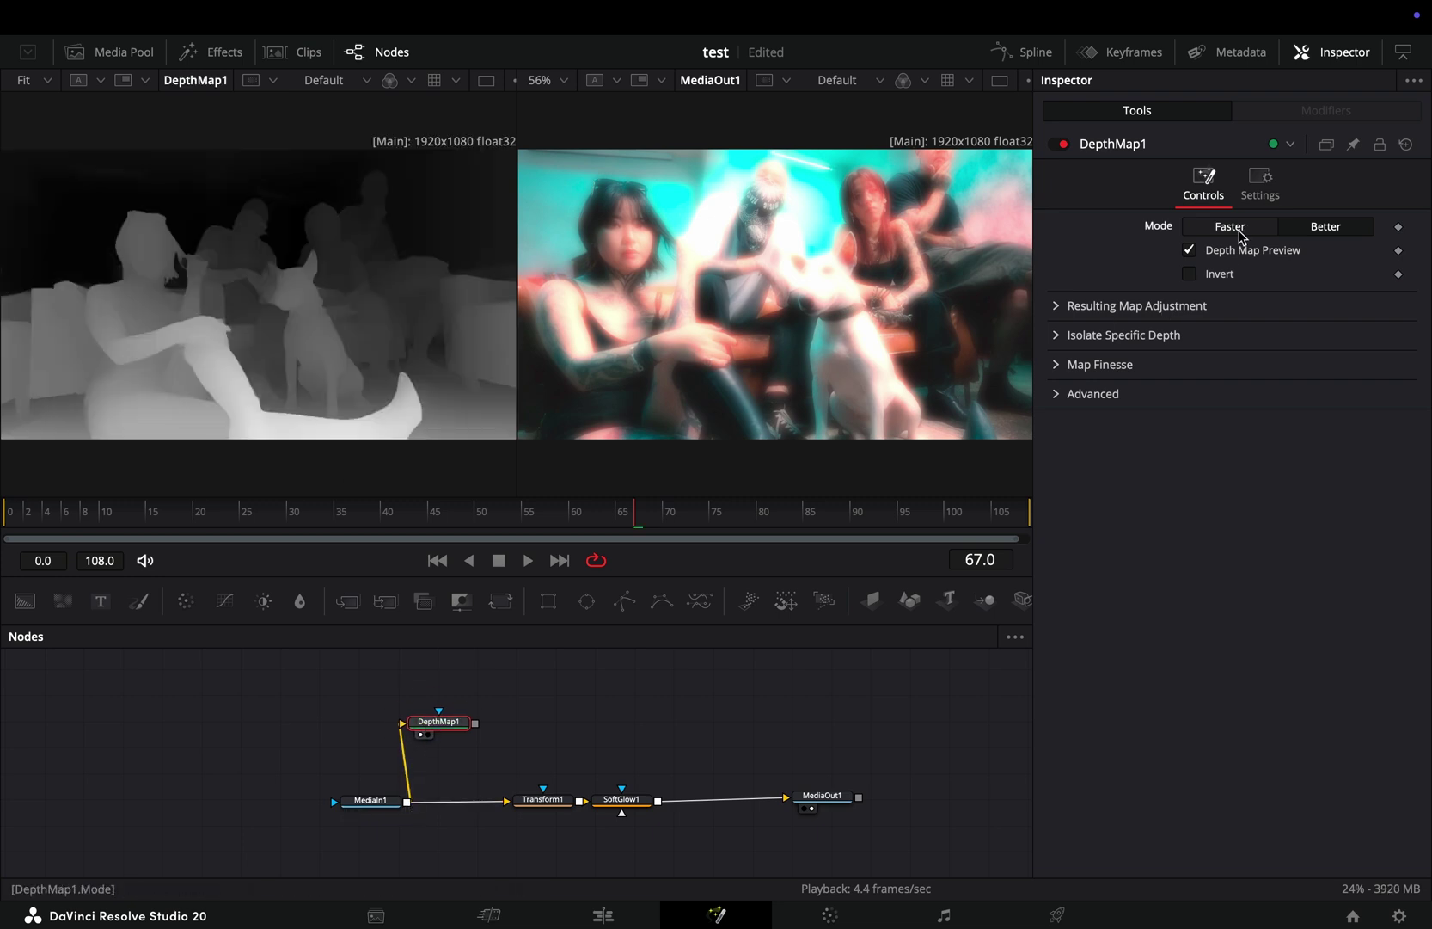
{"action": "left_click", "coordinate": [1240, 232]}
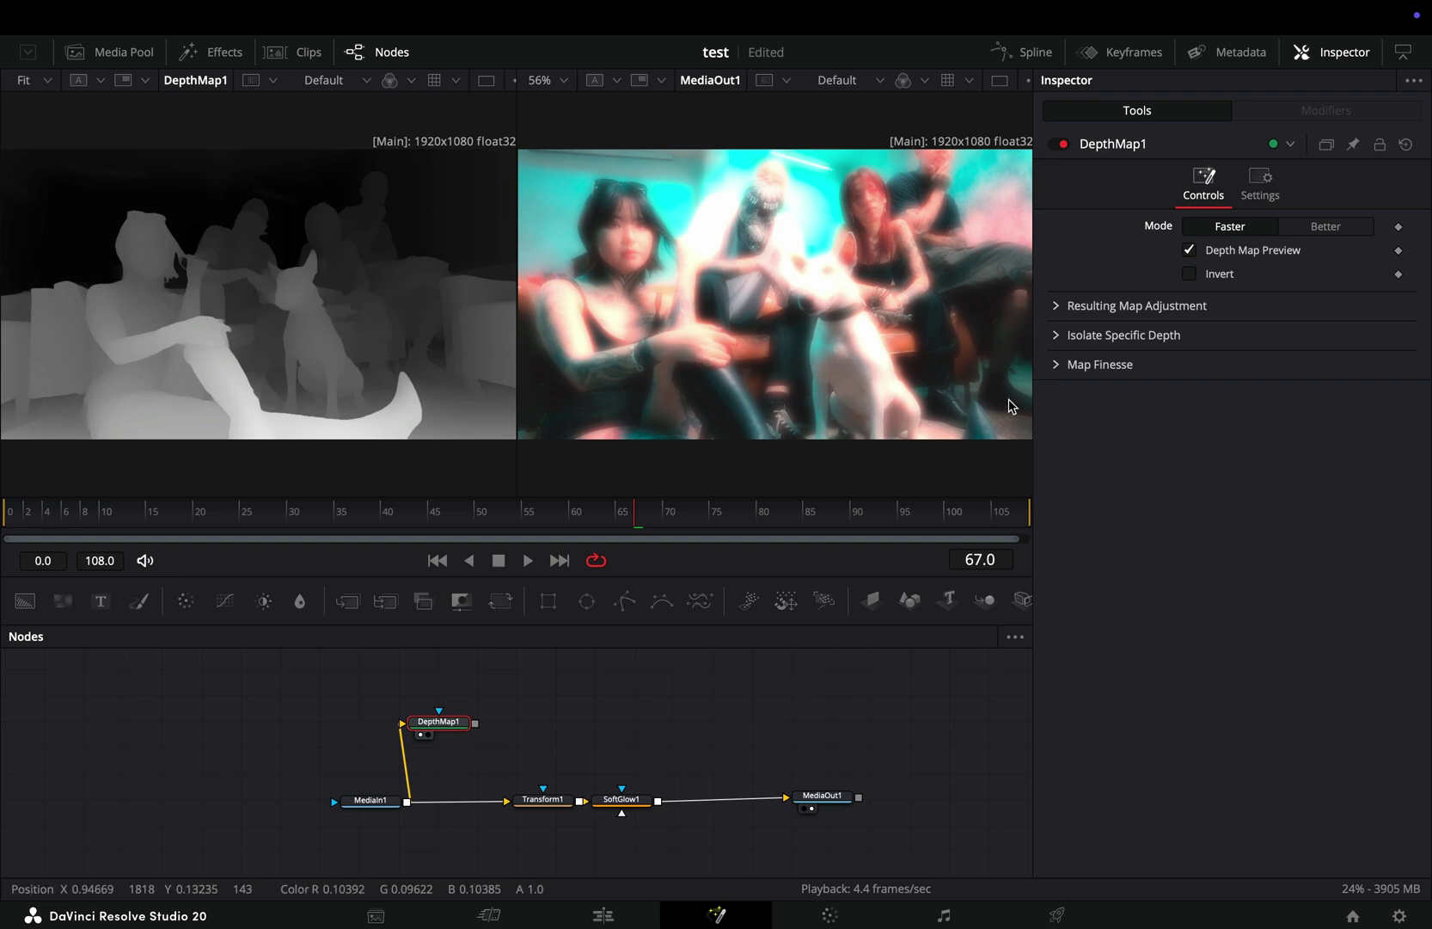
Step: Add a Bitmap node fed by DepthMap1 and view it in the left viewer
{"action": "key", "text": "shift+space"}
{"action": "type", "text": "bitmap"}
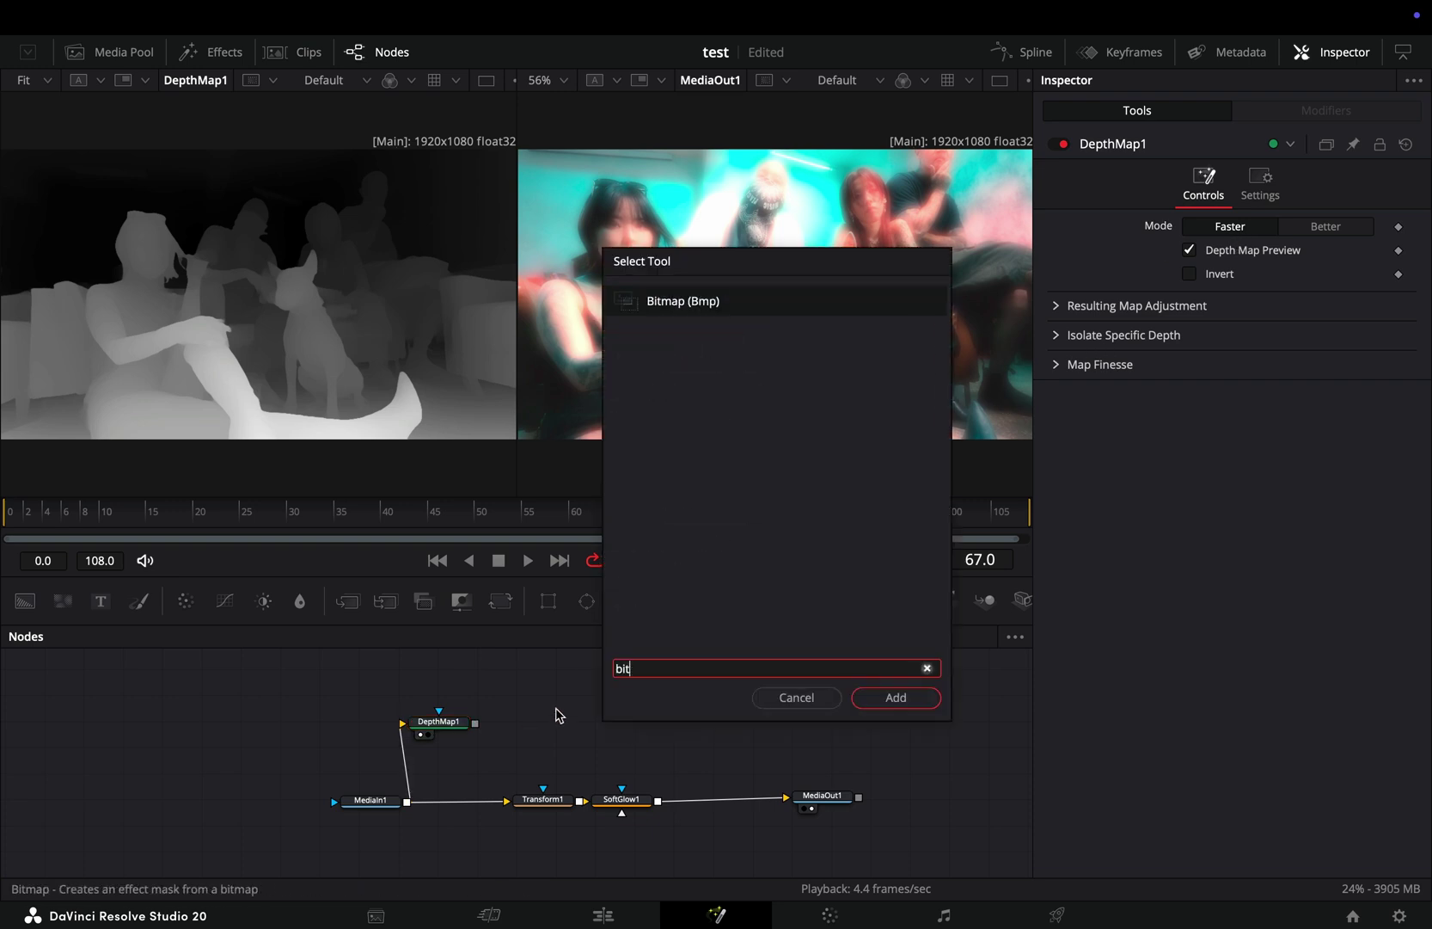
{"action": "key", "text": "Return"}
{"action": "mouse_move", "coordinate": [475, 724]}
{"action": "left_mouse_down"}
{"action": "mouse_move", "coordinate": [549, 709]}
{"action": "mouse_move", "coordinate": [559, 724]}
{"action": "left_mouse_up"}
{"action": "key", "text": "1"}
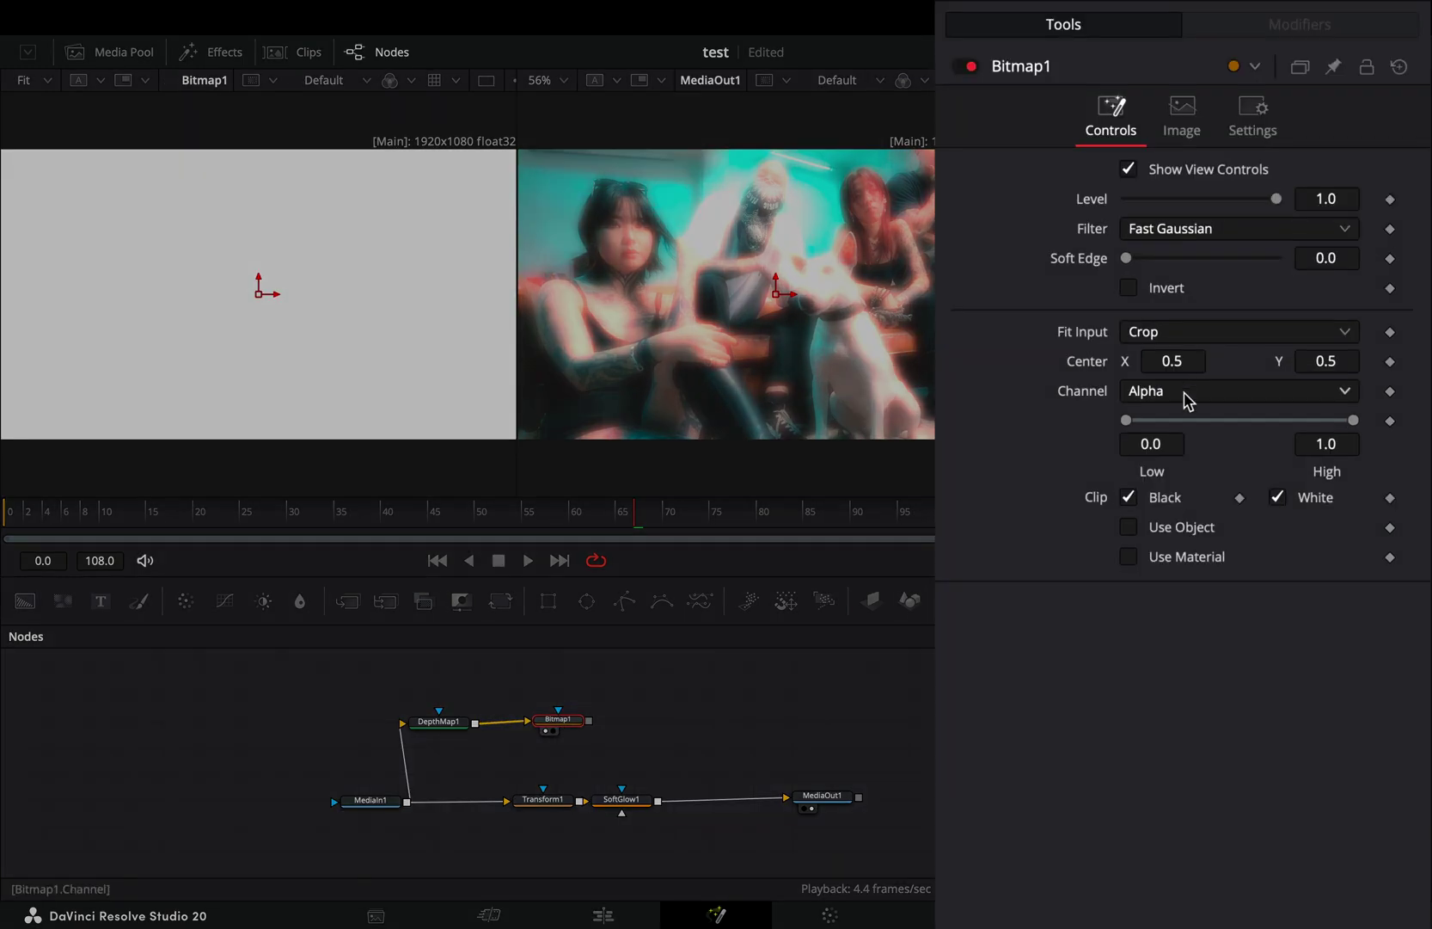
Step: Set Bitmap1's channel to Luminance and use it as the Transform1 and SoftGlow1 mask
{"action": "left_click", "coordinate": [1187, 391]}
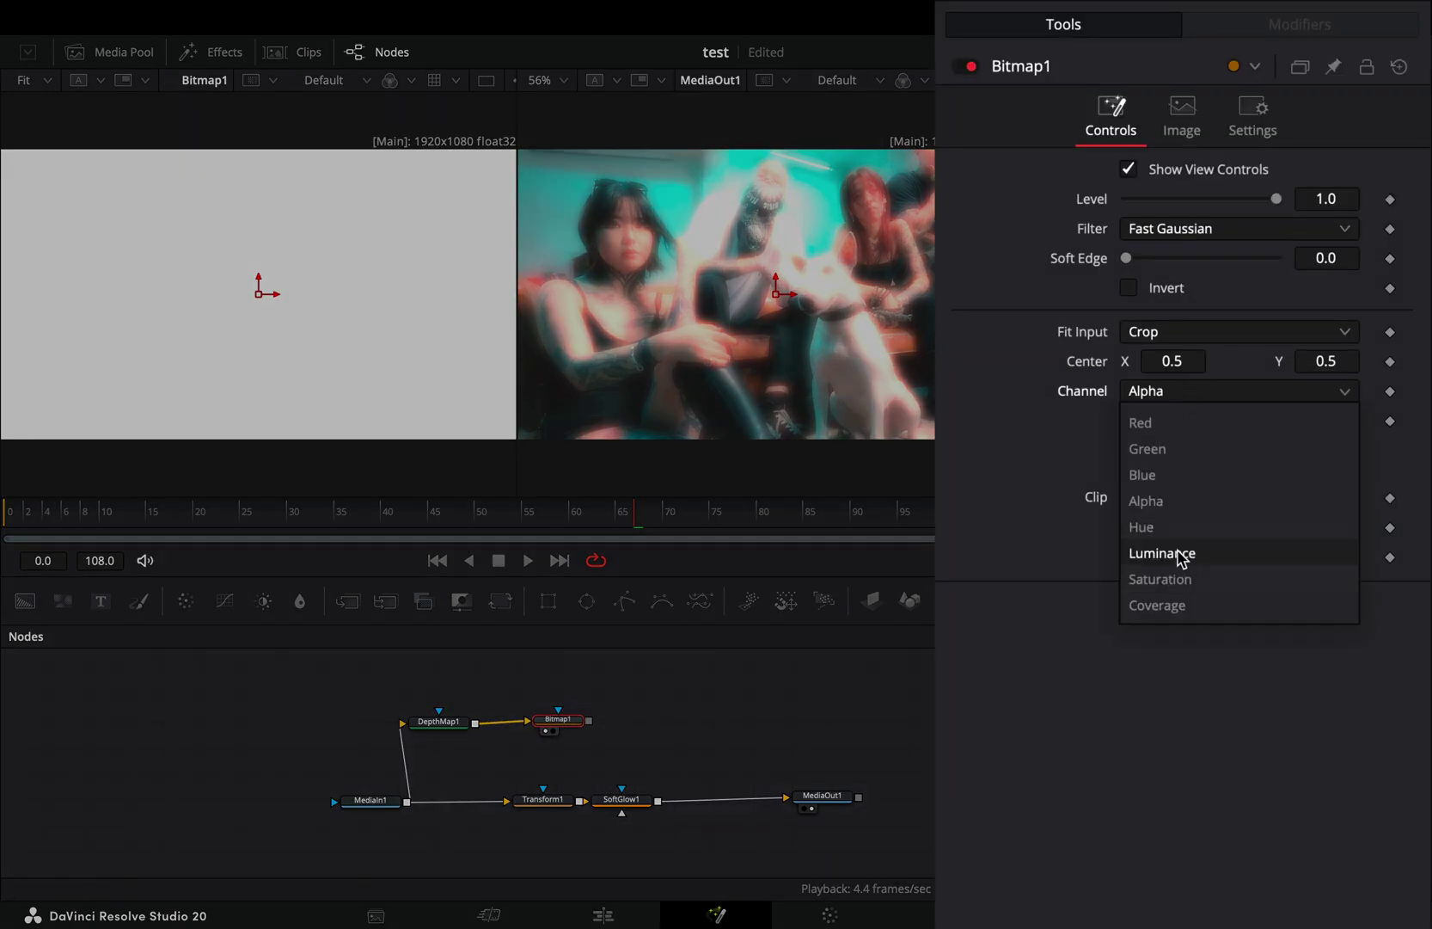
{"action": "left_click", "coordinate": [1164, 553]}
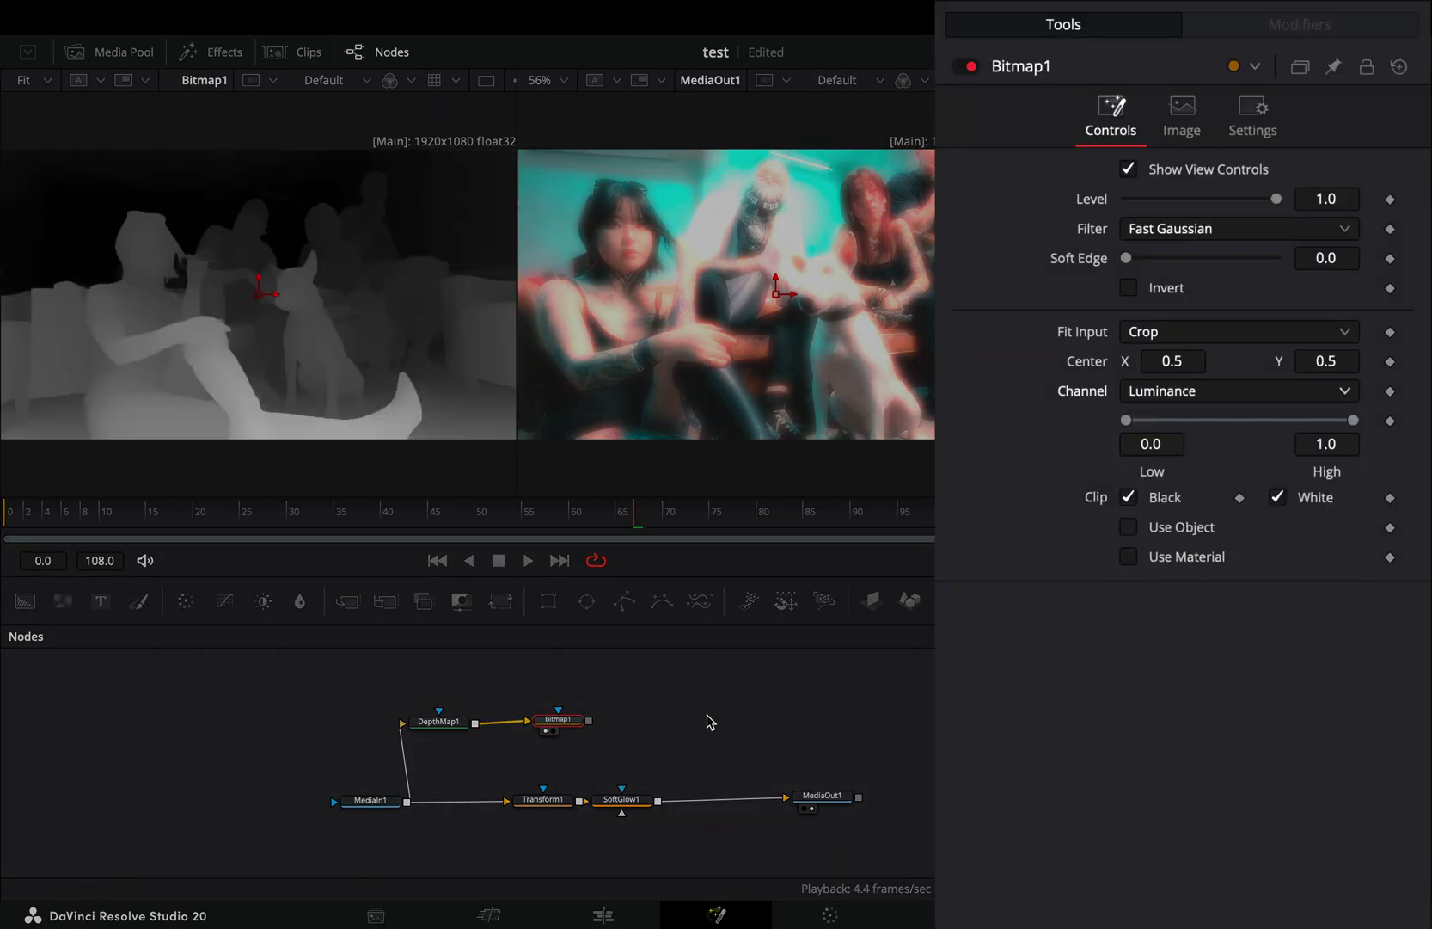
{"action": "left_click_drag", "start_coordinate": [589, 721], "coordinate": [541, 789]}
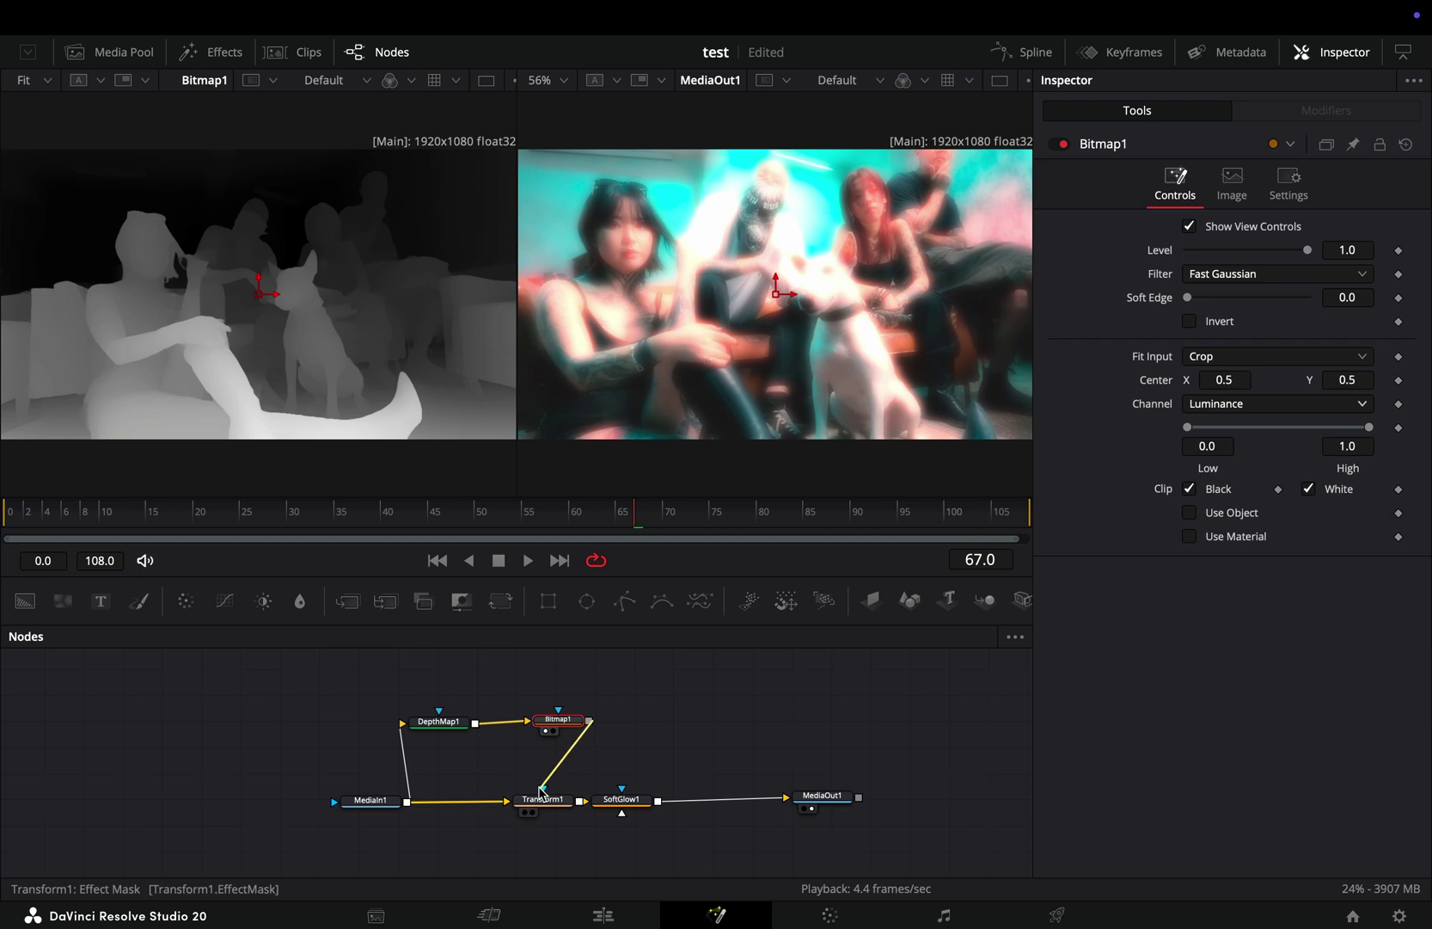
{"action": "left_click_drag", "start_coordinate": [558, 729], "coordinate": [627, 819]}
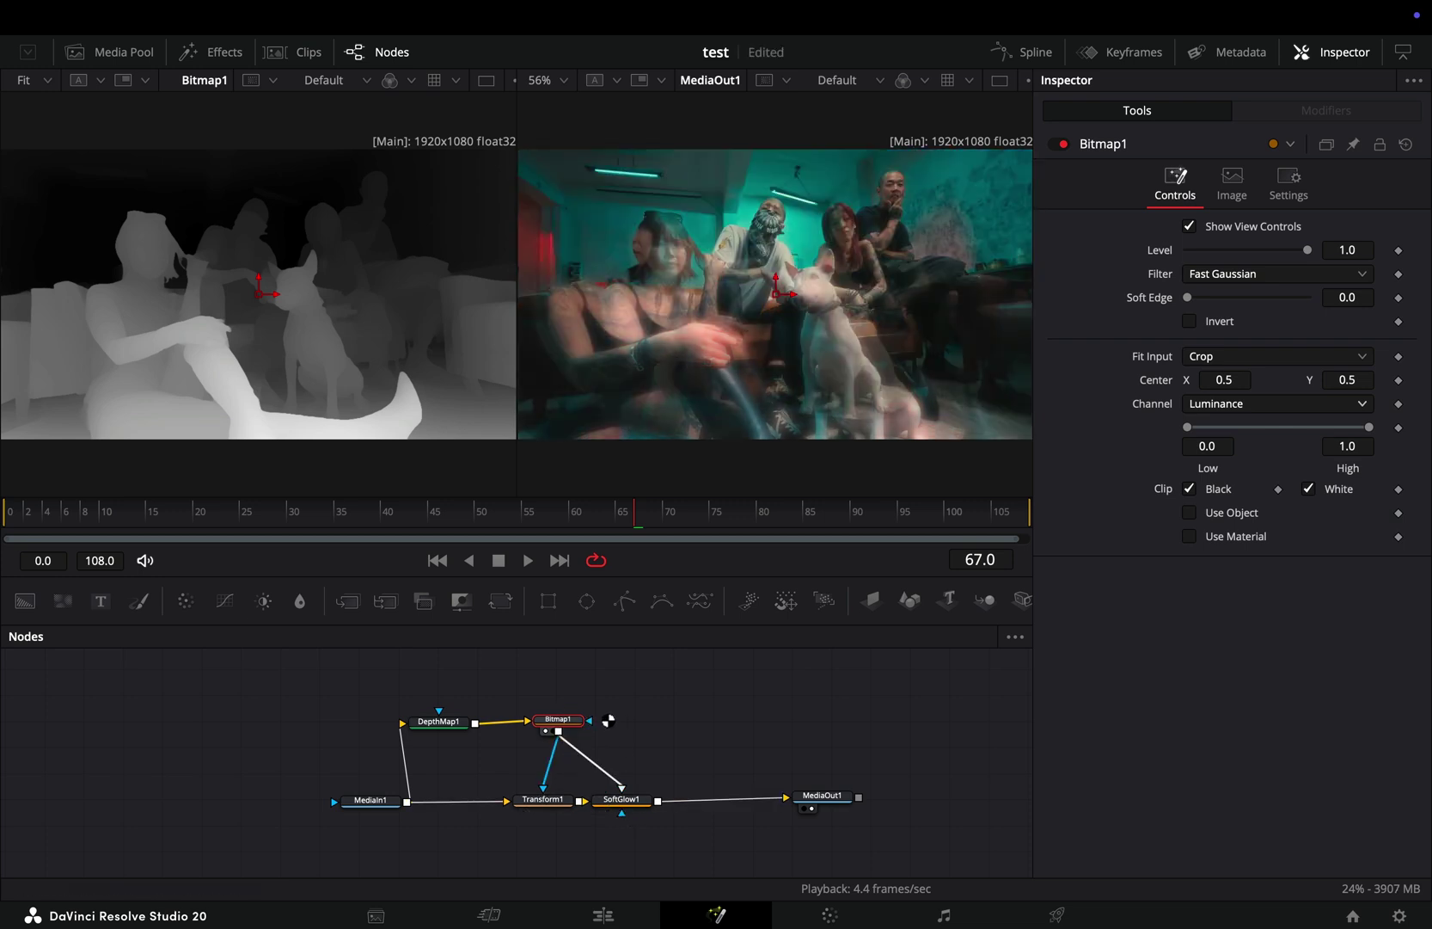
Step: Enable DepthMap1's Isolate Specific Depth, with Target Depth 0.236 and Softness 0.559
{"action": "left_click", "coordinate": [438, 722]}
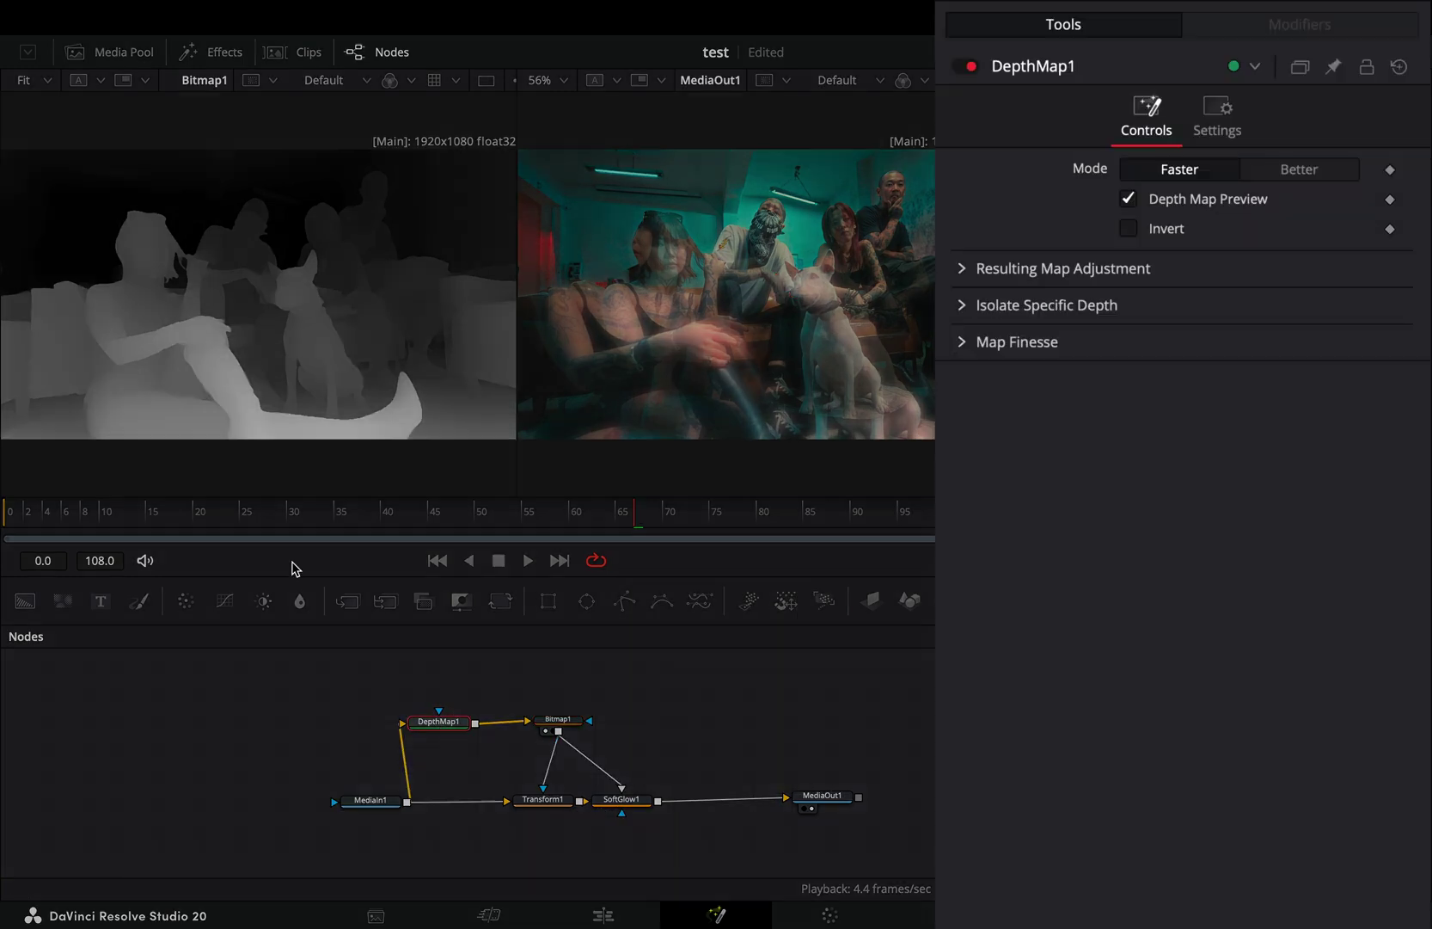
{"action": "left_click", "coordinate": [962, 315]}
{"action": "left_click", "coordinate": [1128, 335]}
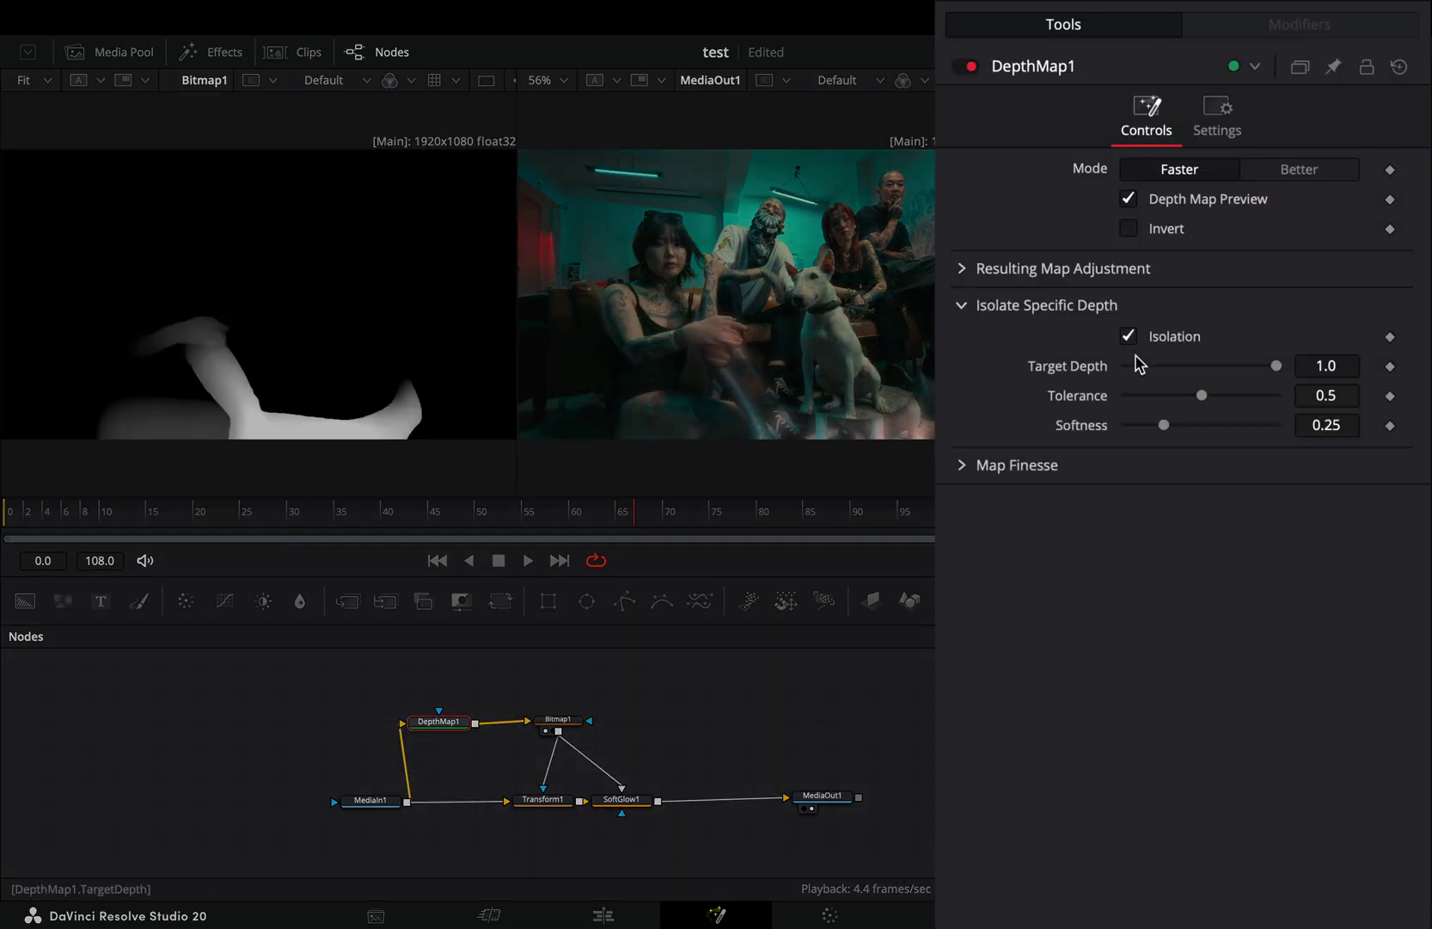
{"action": "mouse_move", "coordinate": [1303, 390]}
{"action": "left_mouse_down"}
{"action": "mouse_move", "coordinate": [1183, 383]}
{"action": "mouse_move", "coordinate": [1254, 431]}
{"action": "left_mouse_up"}
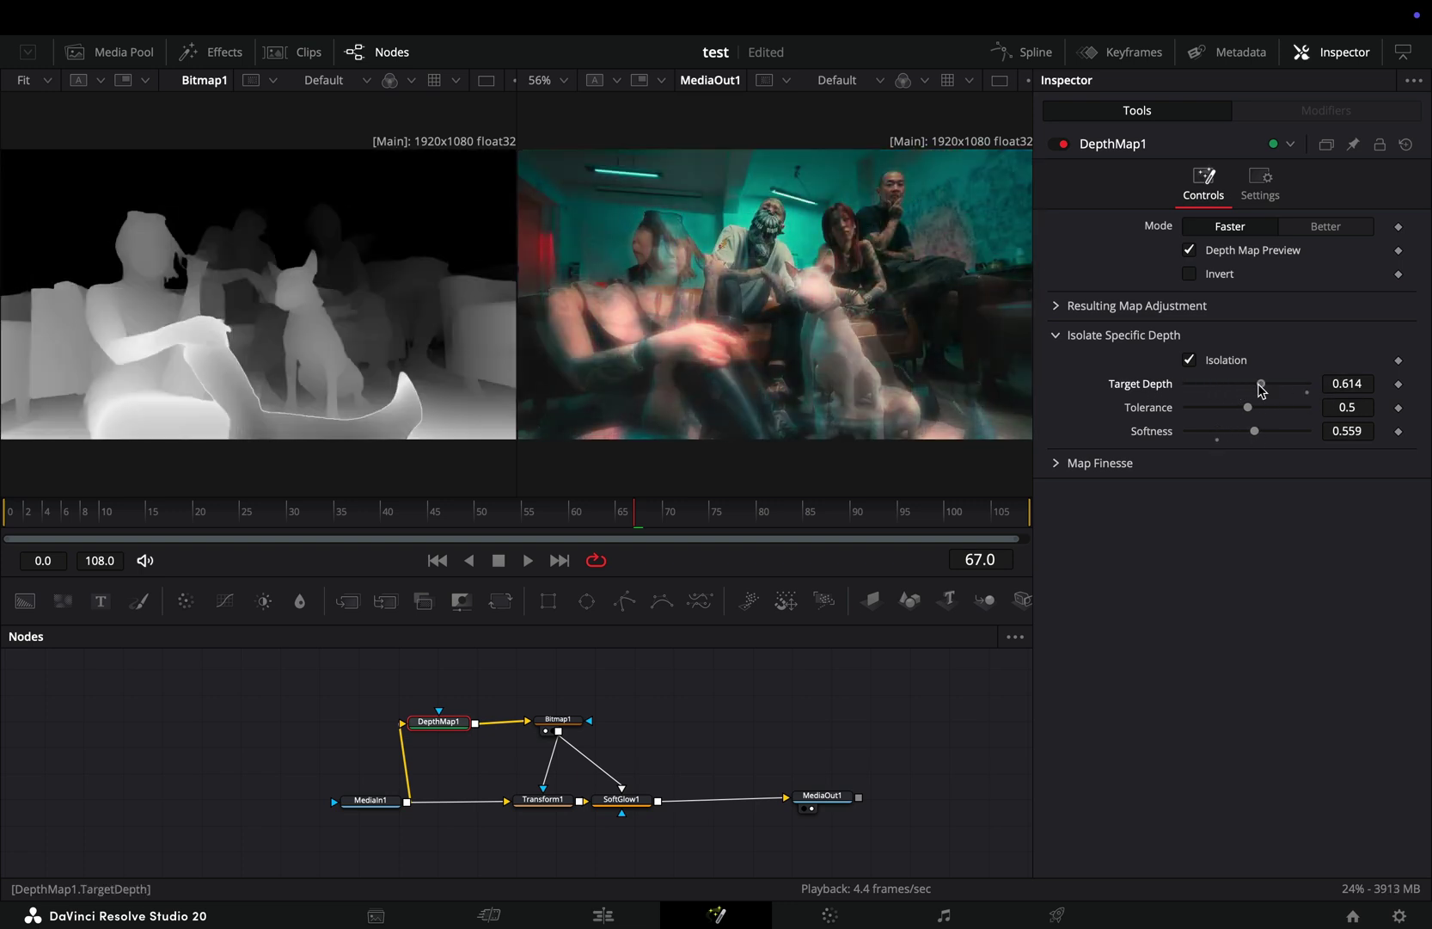
{"action": "left_click_drag", "start_coordinate": [1170, 383], "coordinate": [1153, 391]}
{"action": "left_click_drag", "start_coordinate": [1246, 383], "coordinate": [1187, 384]}
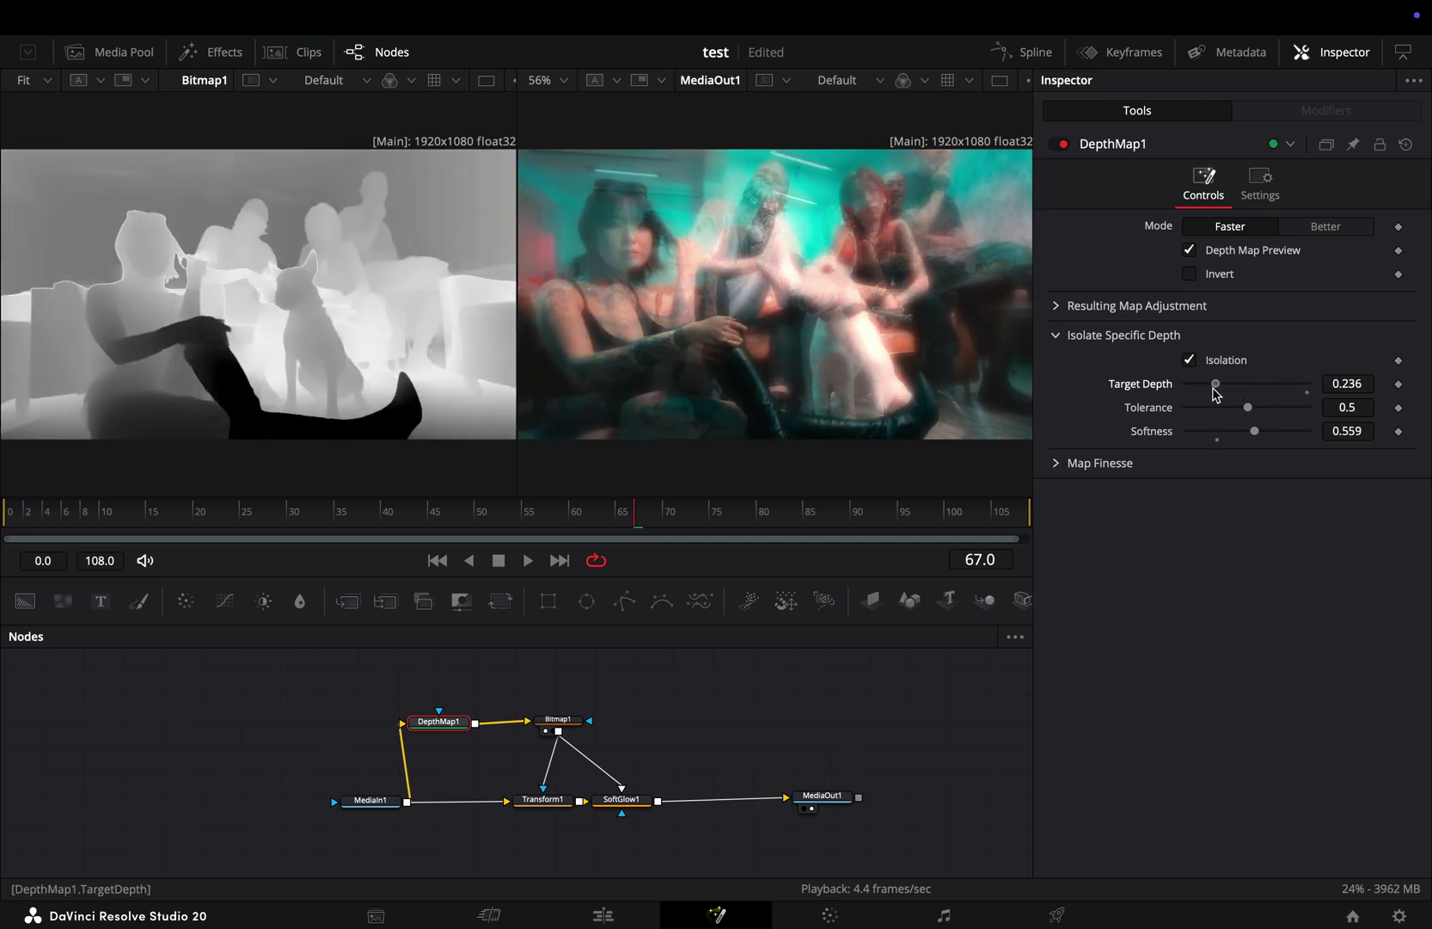
Step: Keyframe Target Depth at 0.0 on frame 0 and 0.465 on frame 108
{"action": "key", "text": "Home"}
{"action": "left_click", "coordinate": [1399, 383]}
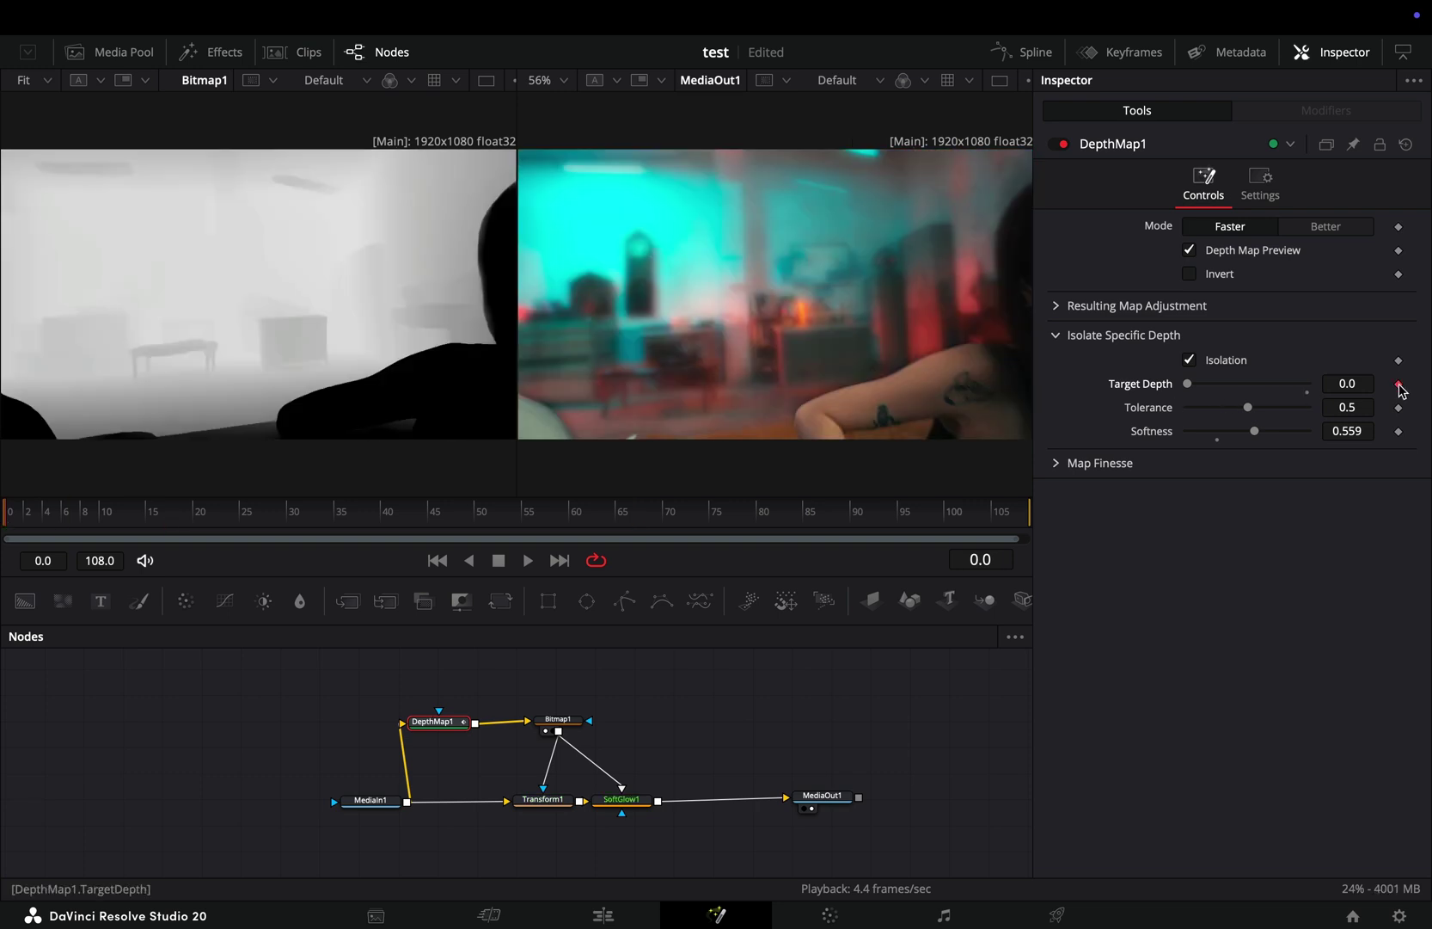
{"action": "mouse_move", "coordinate": [410, 521]}
{"action": "left_mouse_down"}
{"action": "mouse_move", "coordinate": [678, 517]}
{"action": "mouse_move", "coordinate": [496, 518]}
{"action": "mouse_move", "coordinate": [626, 520]}
{"action": "left_mouse_up"}
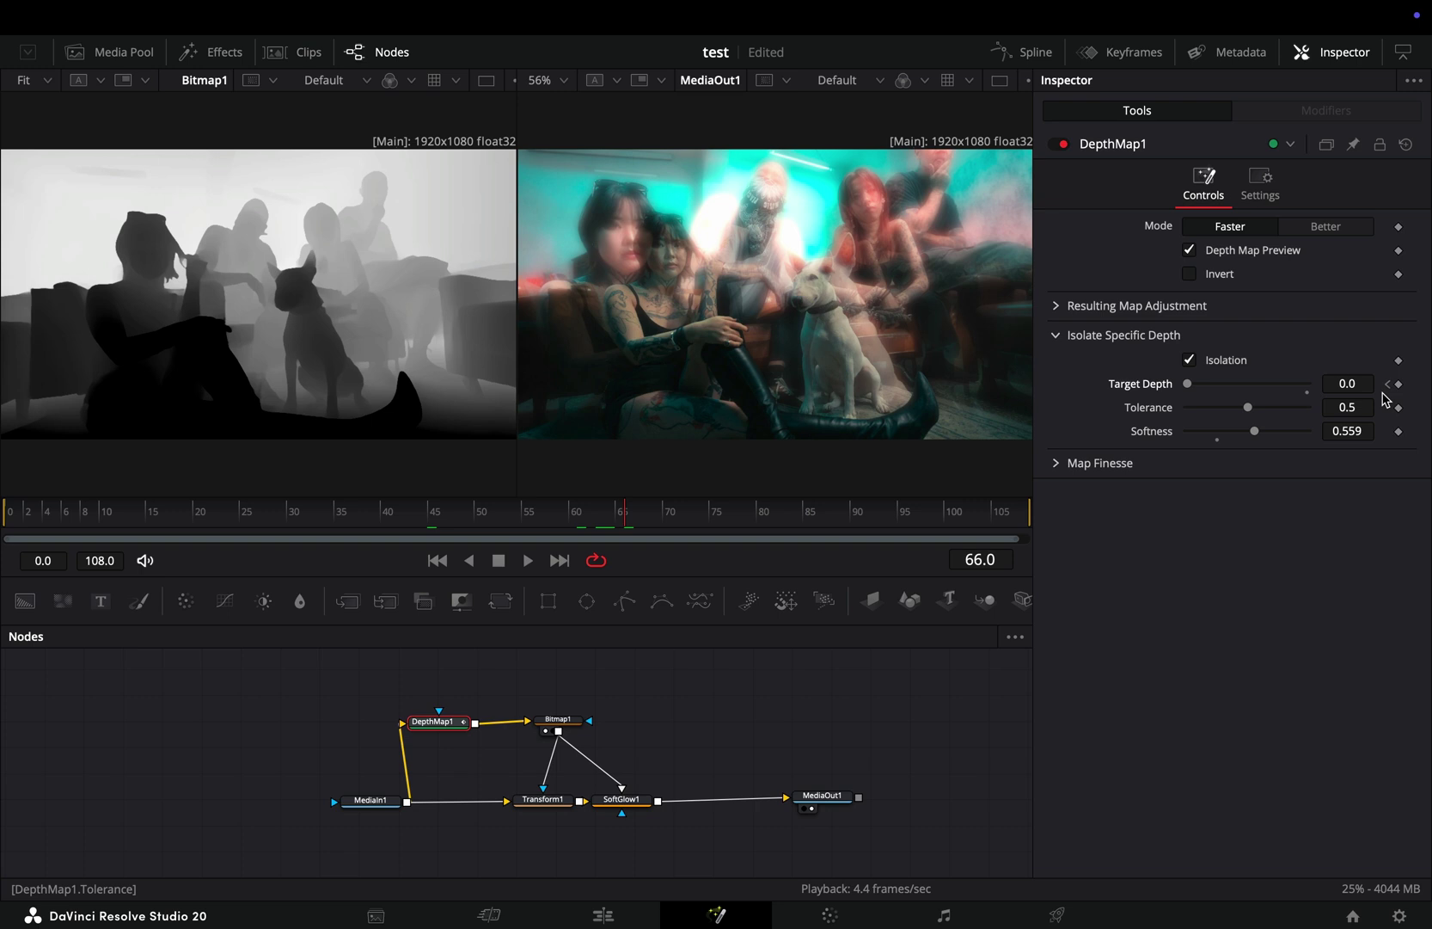
{"action": "key", "text": "End"}
{"action": "left_click_drag", "start_coordinate": [1187, 383], "coordinate": [1247, 384]}
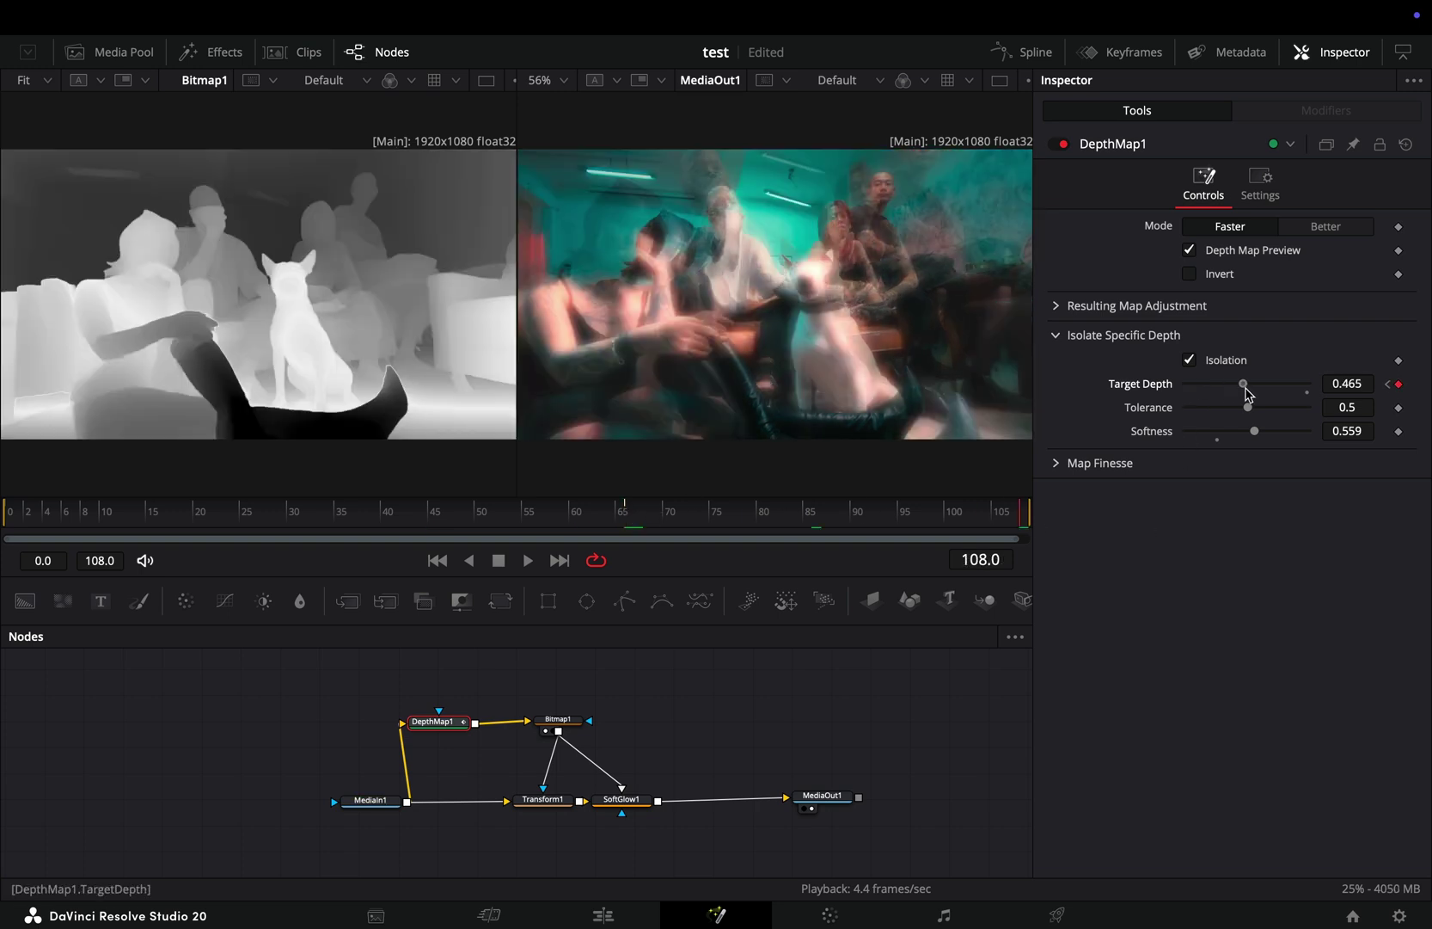